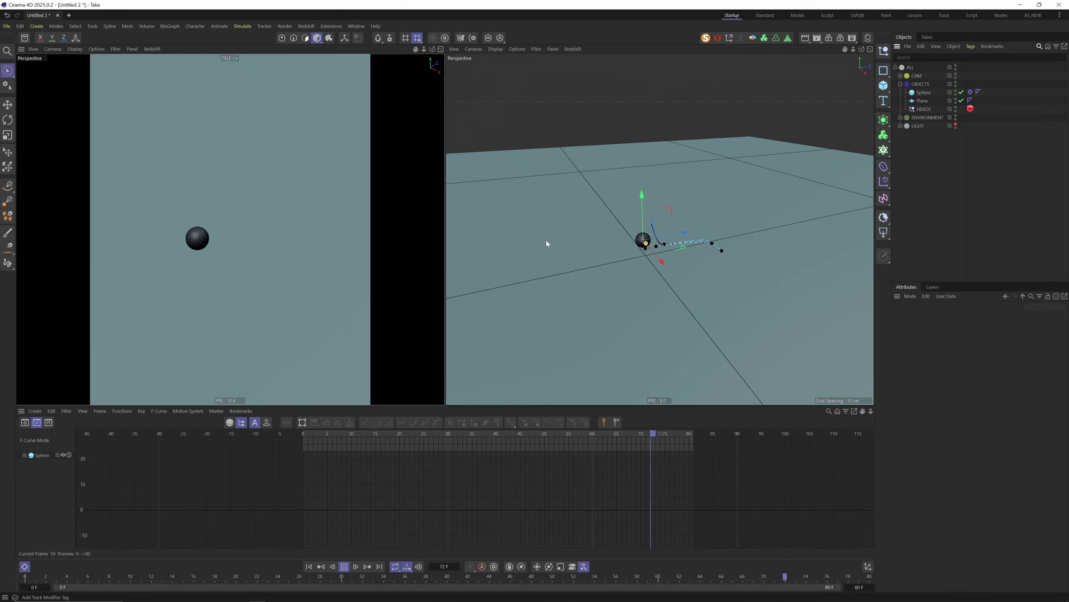
# Remove the previously animated sphere, leaving only the plane under the objects group.
pyautogui.hotkey('ctrl', 'z')
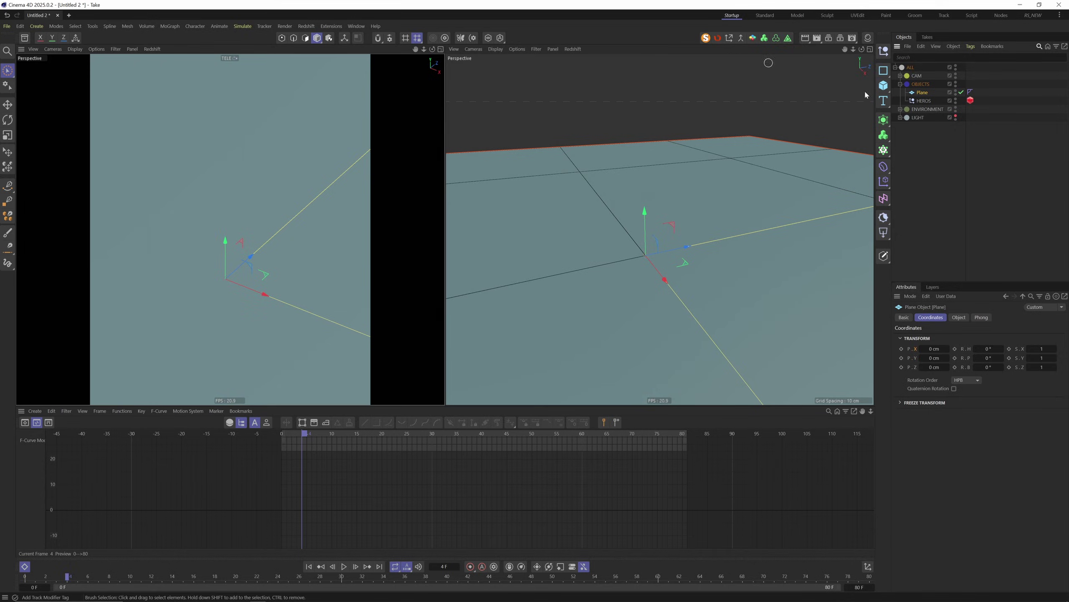
# Add a sphere with a 3 cm radius and seat it on top of the plane.
pyautogui.moveTo(883, 86); pyautogui.dragTo(963, 103)
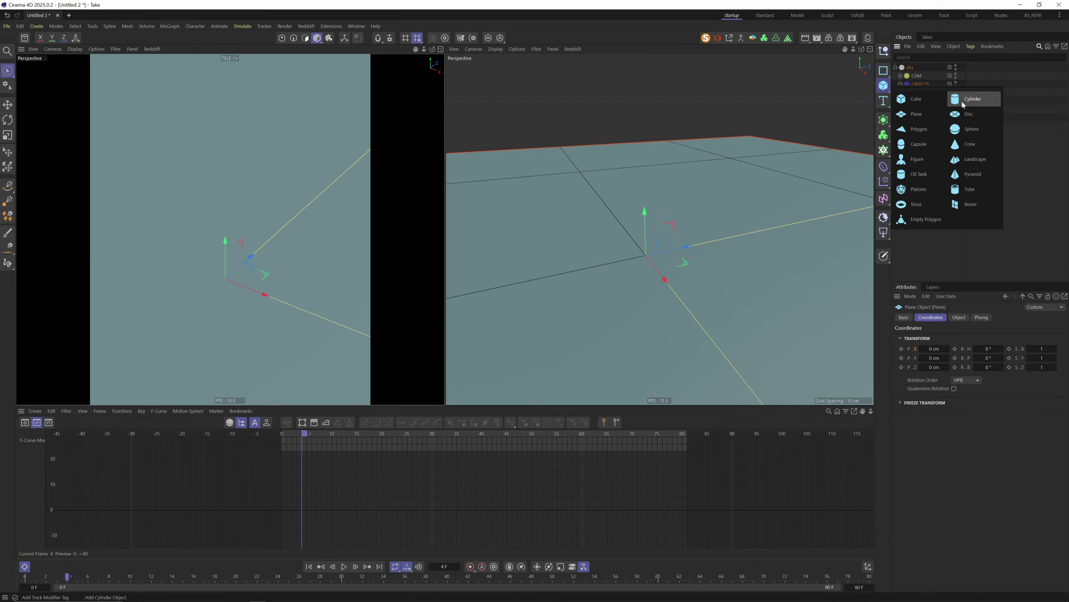
pyautogui.click(955, 129)
pyautogui.click(959, 317)
pyautogui.write('0')
pyautogui.press('Return')
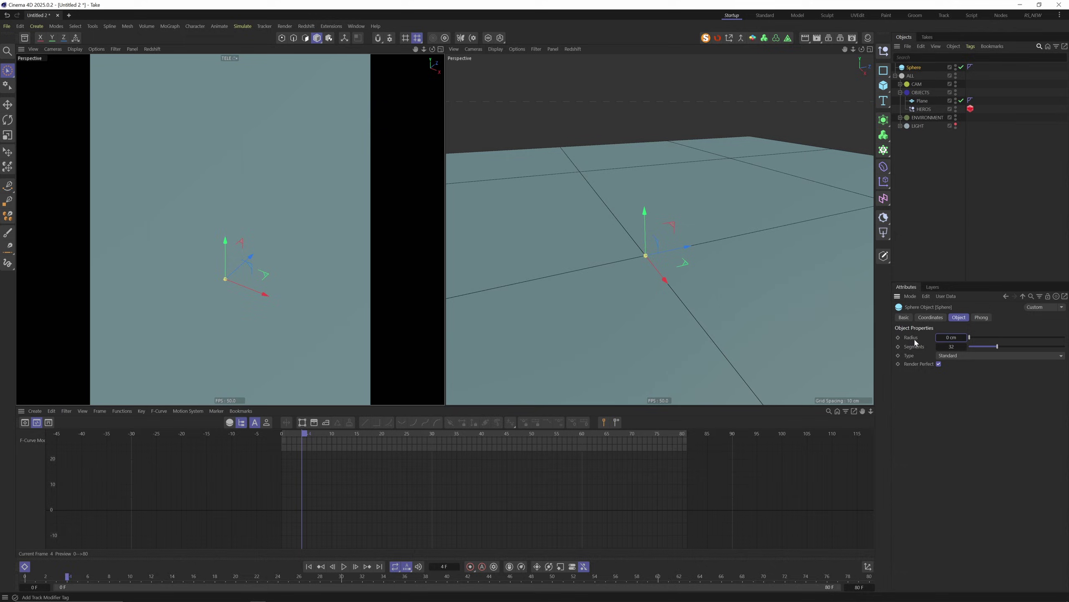
pyautogui.write('3')
pyautogui.press('Return')
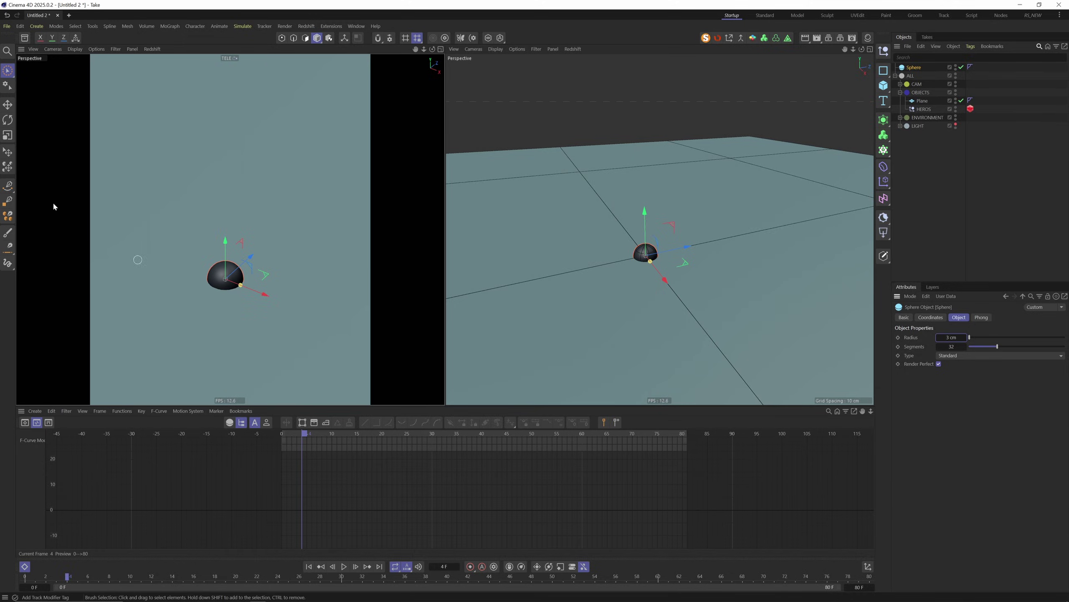
pyautogui.click(8, 154)
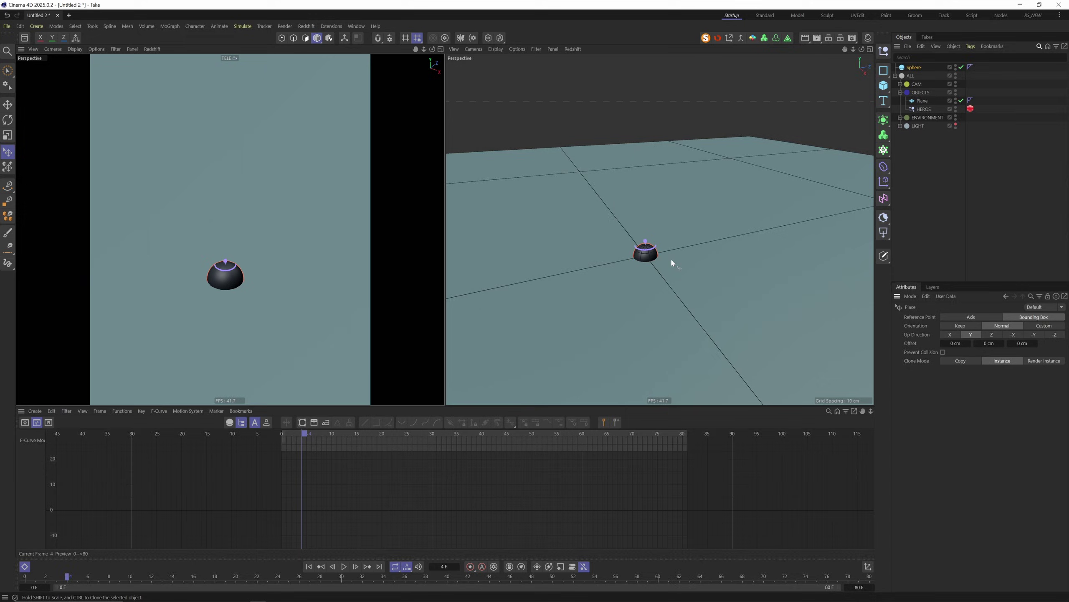
pyautogui.scroll(3, 643, 260)
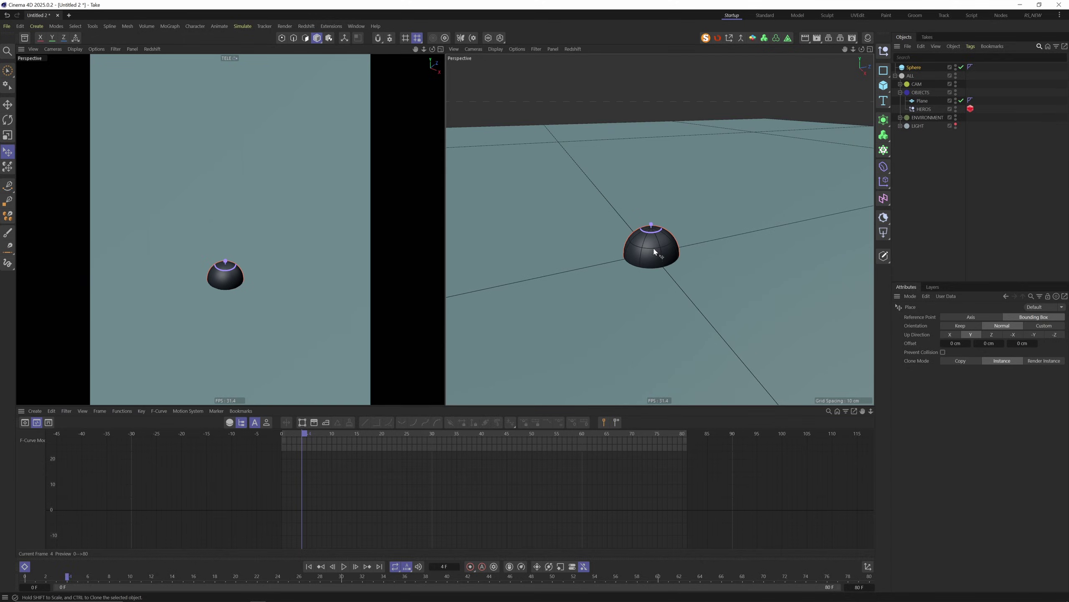
pyautogui.moveTo(654, 252)
pyautogui.mouseDown()
pyautogui.moveTo(677, 246)
pyautogui.moveTo(625, 189)
pyautogui.moveTo(687, 264)
pyautogui.moveTo(679, 296)
pyautogui.moveTo(682, 251)
pyautogui.mouseUp()
# Move the sphere into the HEROS group and record its position keys at frame 0.
pyautogui.moveTo(915, 67); pyautogui.dragTo(924, 108)
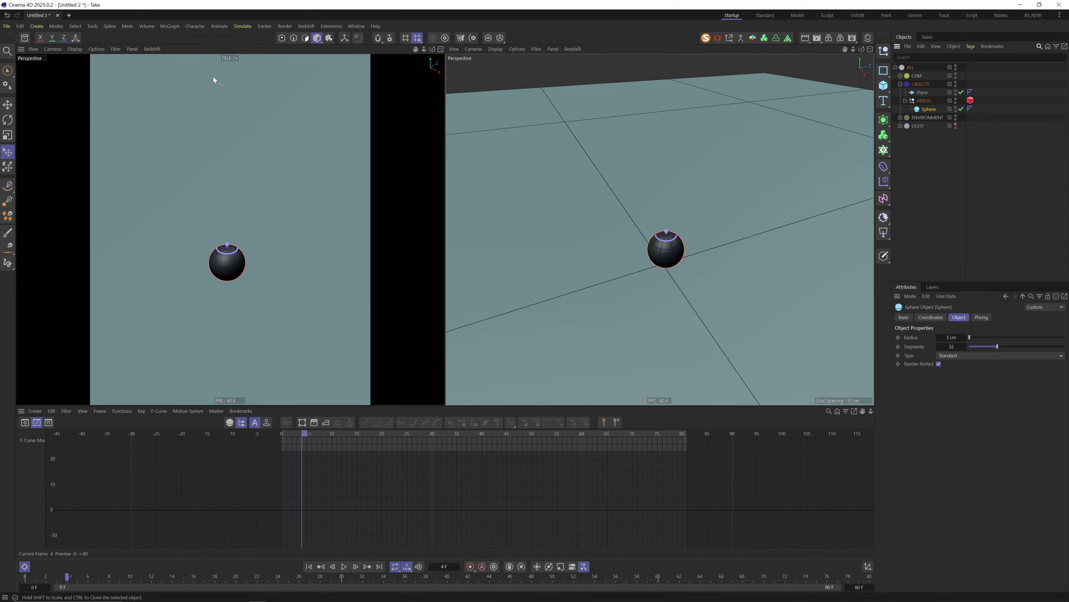
pyautogui.press('9')
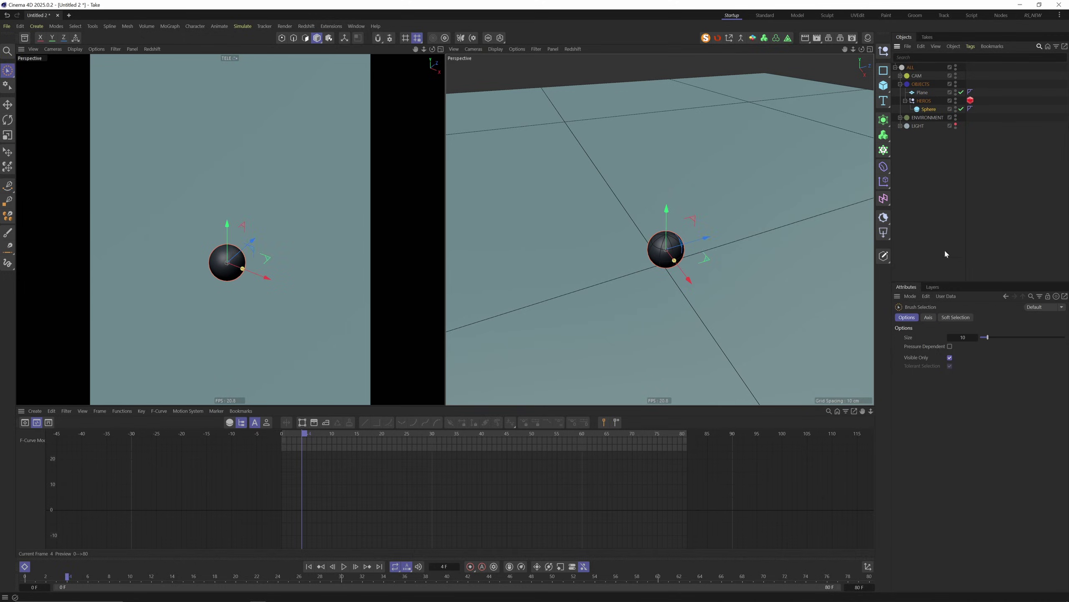
pyautogui.click(928, 108)
pyautogui.click(930, 317)
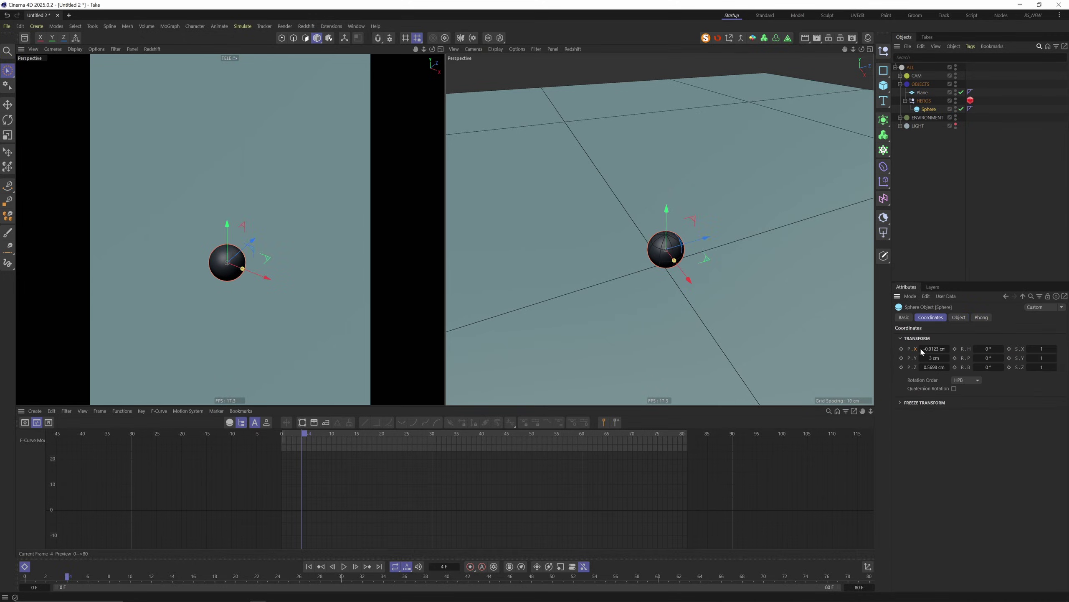
pyautogui.click(902, 358)
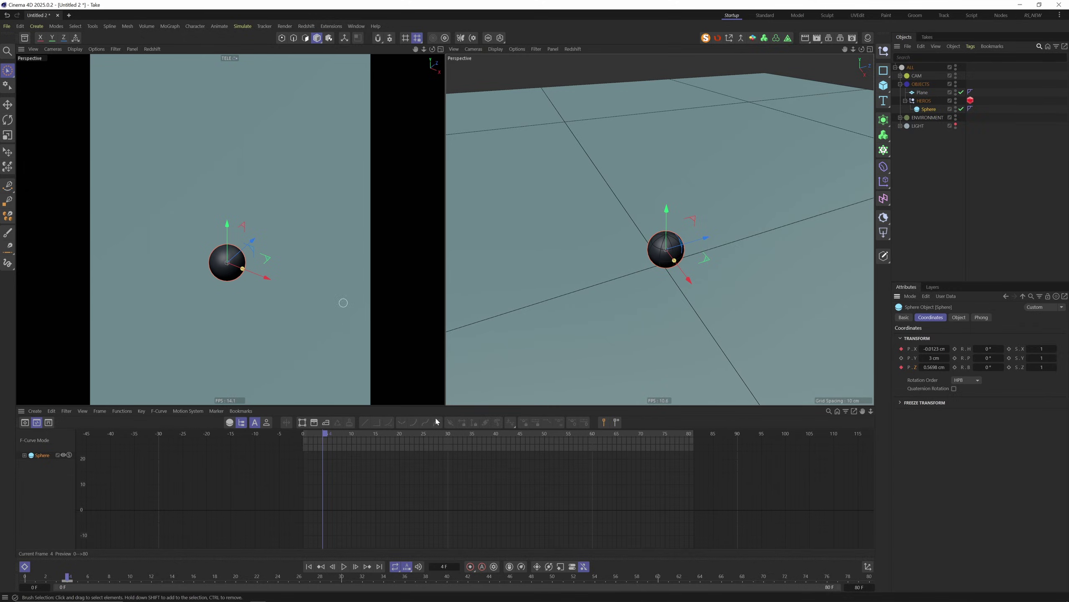
pyautogui.click(25, 577)
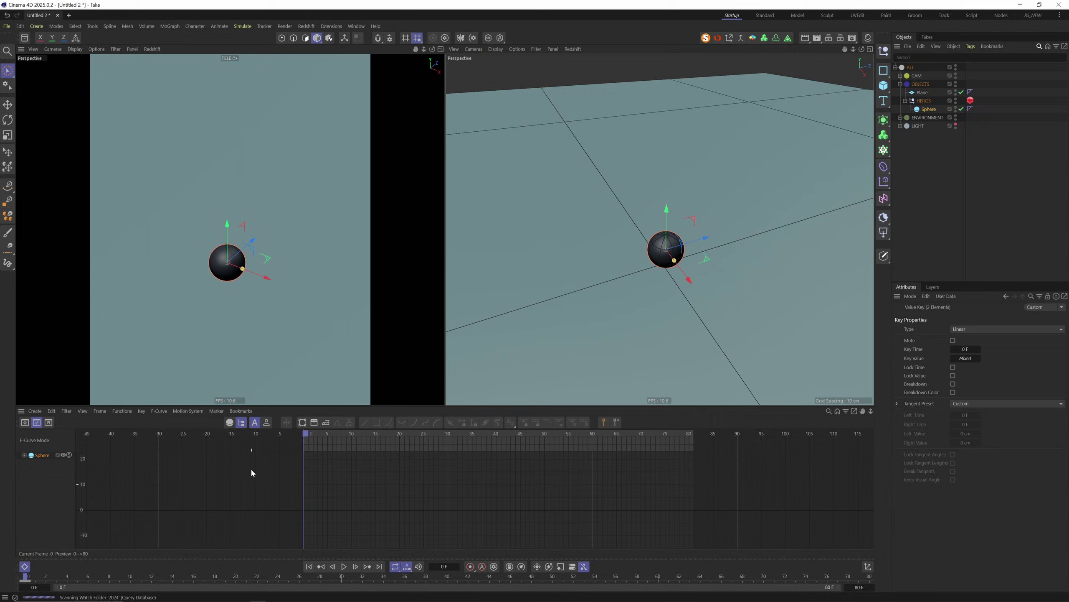
# Key the sphere moved up and right at frame 20, then shifted in Z at frame 34.
pyautogui.click(236, 577)
pyautogui.moveTo(263, 271)
pyautogui.mouseDown()
pyautogui.moveTo(297, 207)
pyautogui.moveTo(328, 185)
pyautogui.mouseUp()
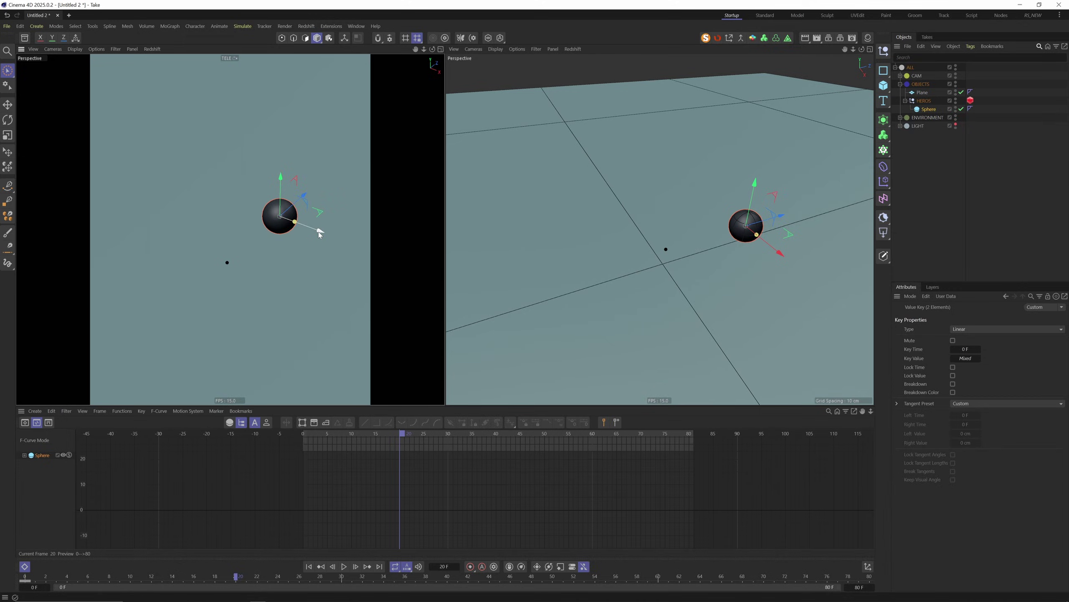
pyautogui.click(928, 109)
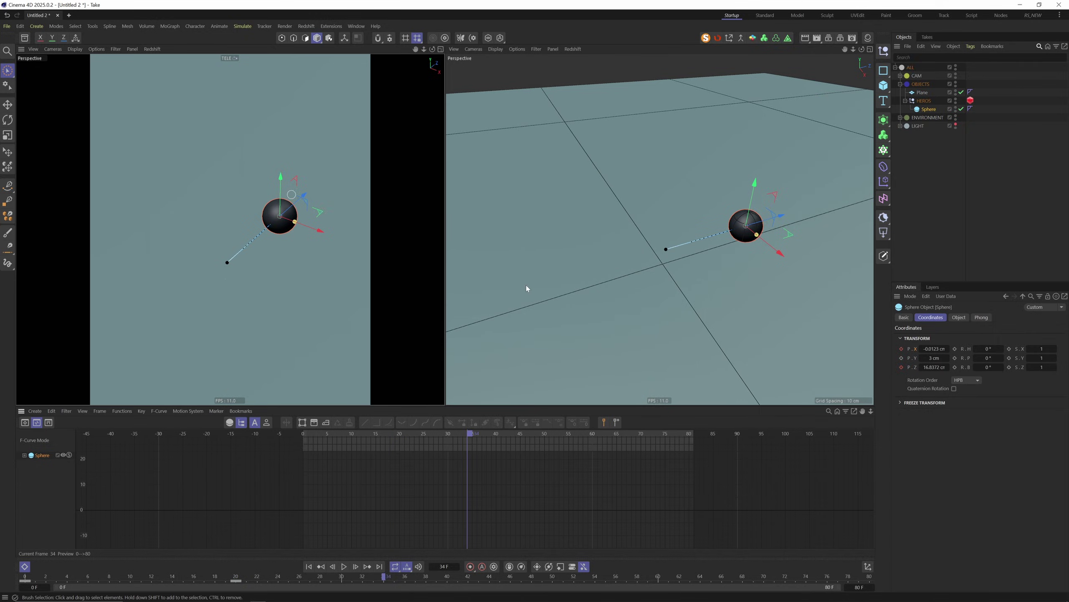
pyautogui.moveTo(937, 367); pyautogui.dragTo(906, 367)
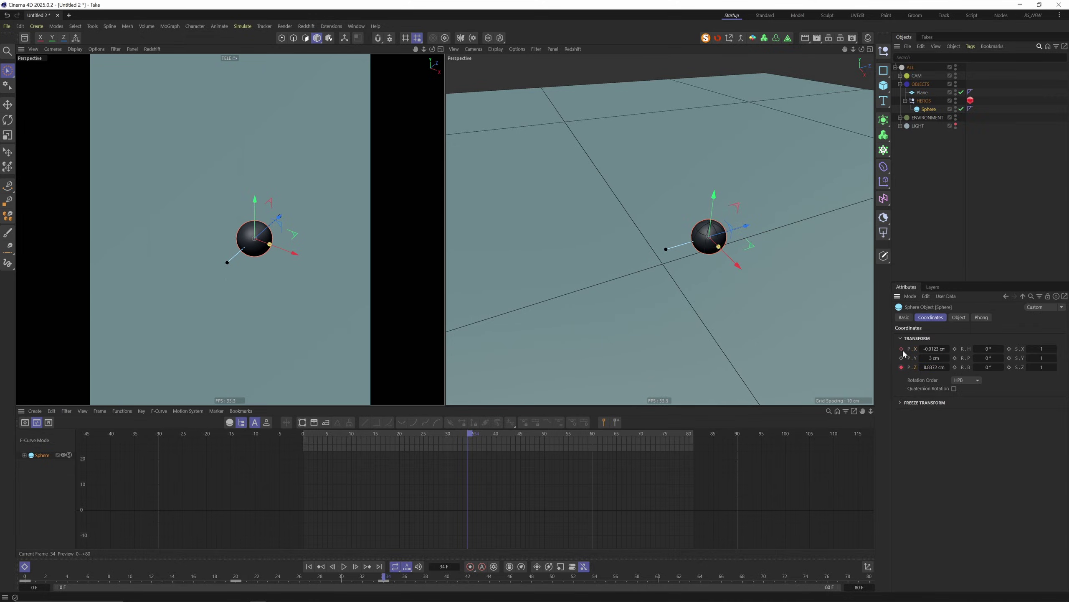
# Key the sphere's position at frames 44, 54 and 67, returning near the path centre.
pyautogui.click(516, 436)
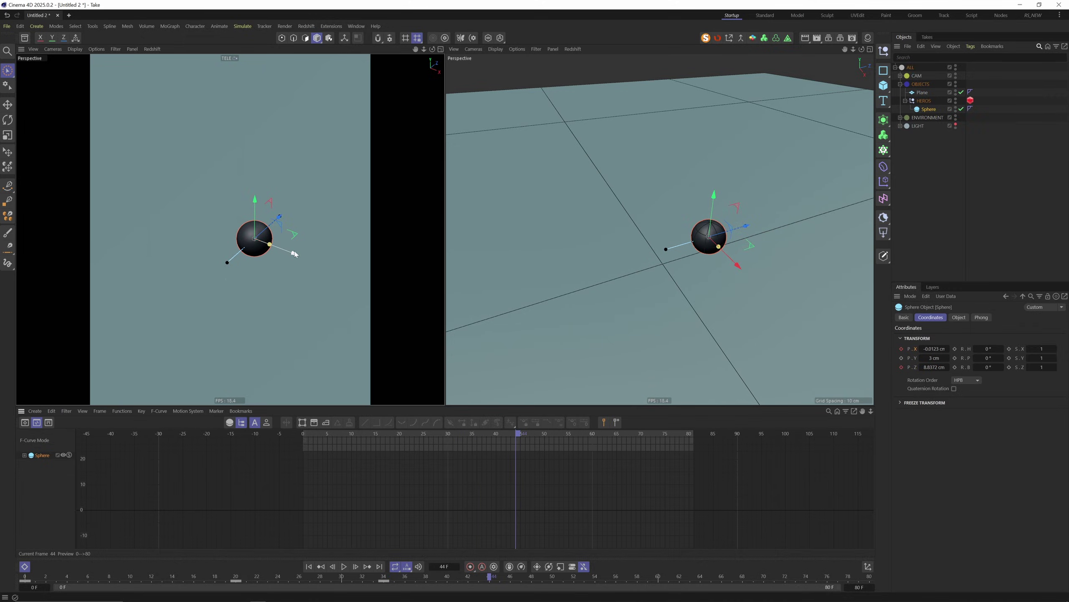
pyautogui.moveTo(294, 255); pyautogui.dragTo(216, 228)
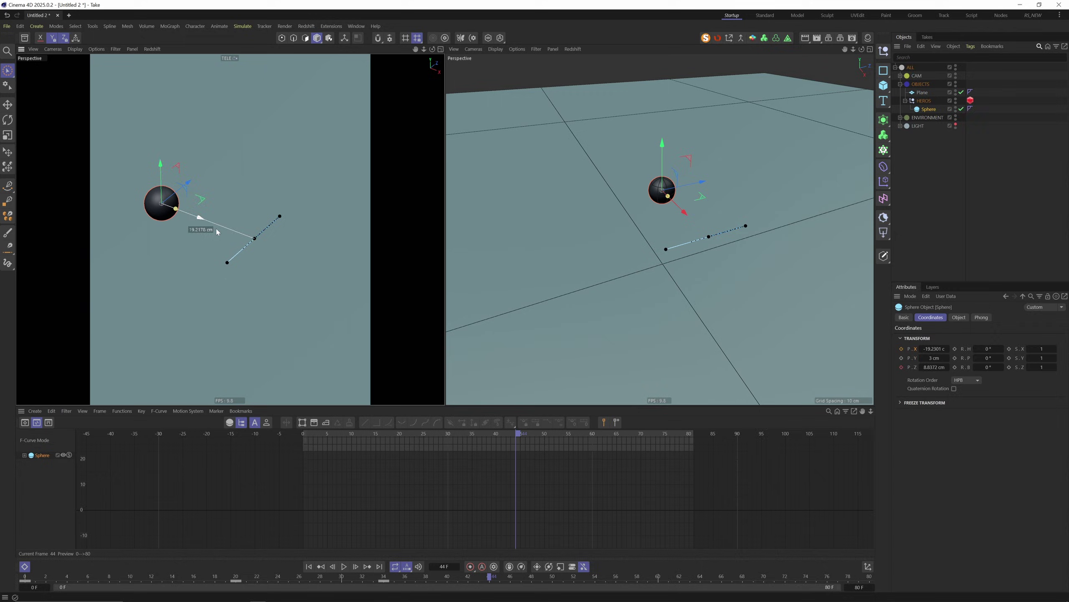
pyautogui.click(566, 436)
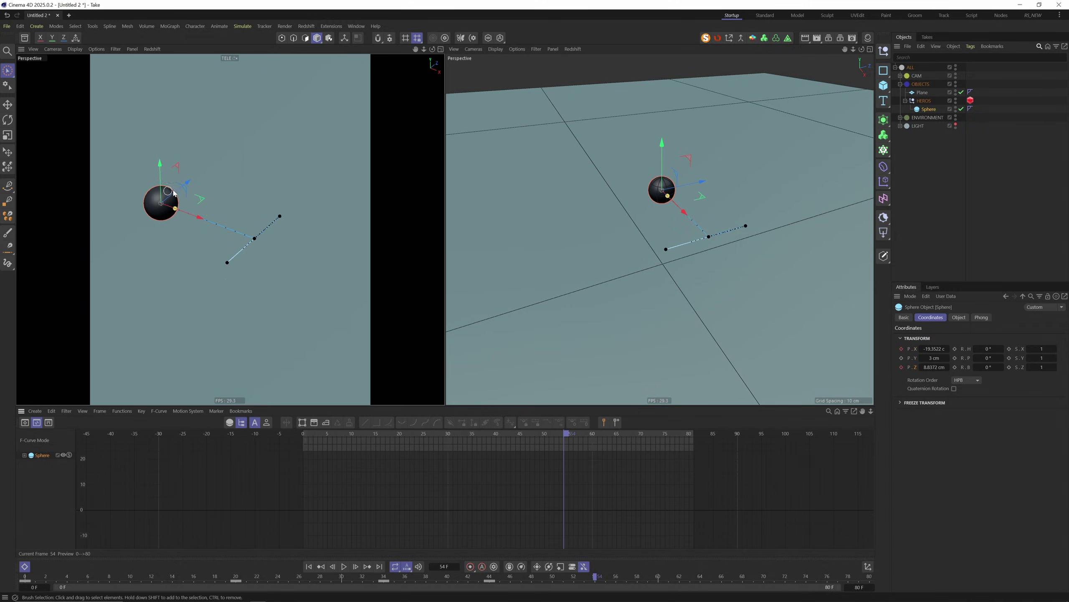
pyautogui.moveTo(174, 192); pyautogui.dragTo(228, 149)
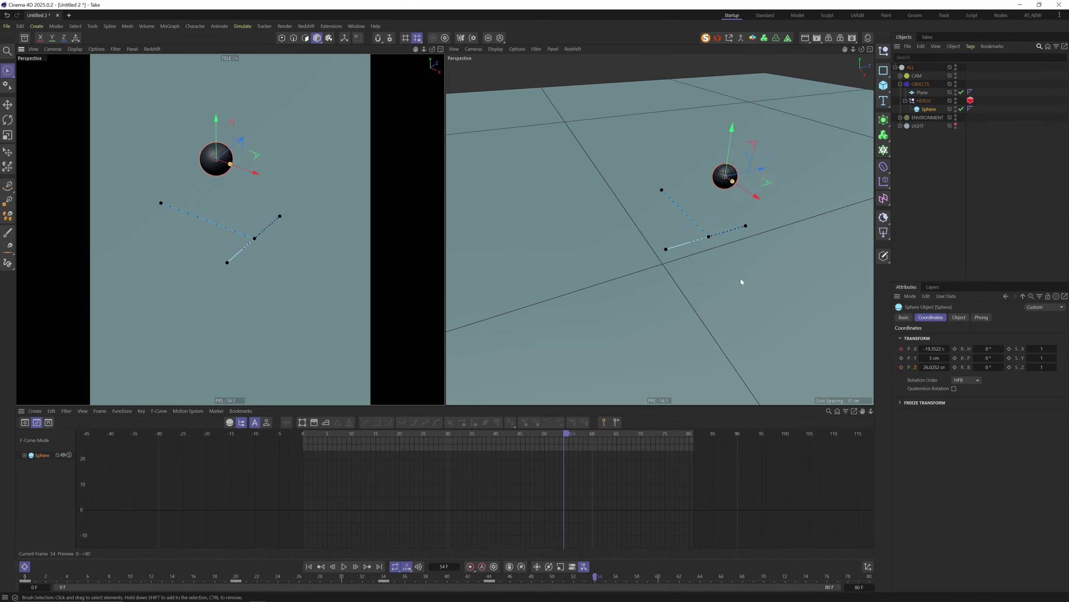
pyautogui.click(902, 349)
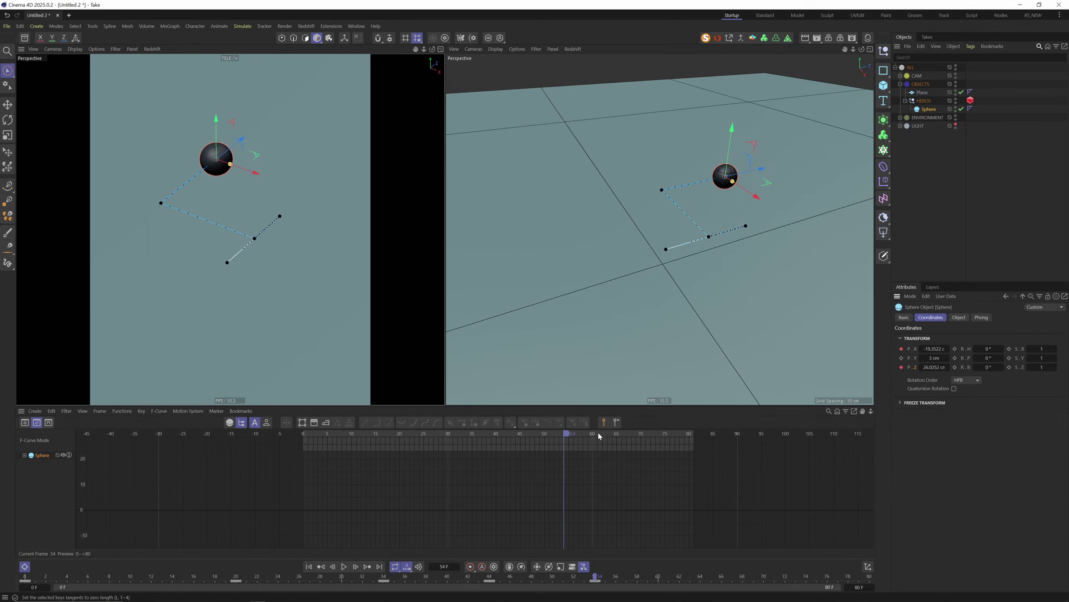
pyautogui.moveTo(567, 433); pyautogui.dragTo(629, 432)
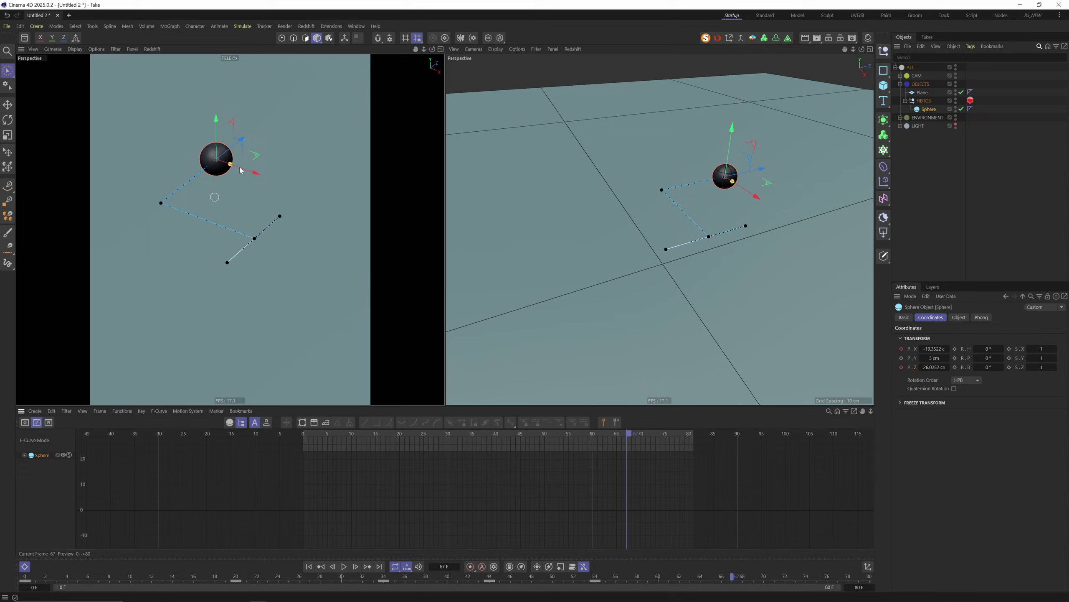
pyautogui.moveTo(238, 230)
pyautogui.mouseDown()
pyautogui.moveTo(227, 223)
pyautogui.moveTo(304, 289)
pyautogui.mouseUp()
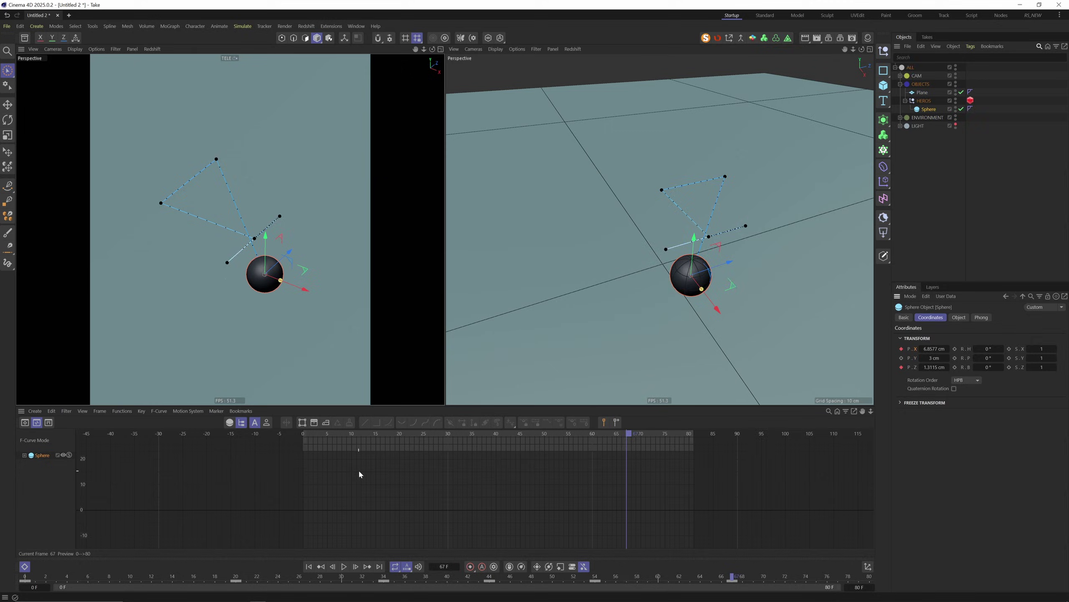
# Play the sphere's motion from frame 0, stop it, and close the Timeline with Shift+F3.
pyautogui.hotkey('shift', 'f')
pyautogui.click(343, 568)
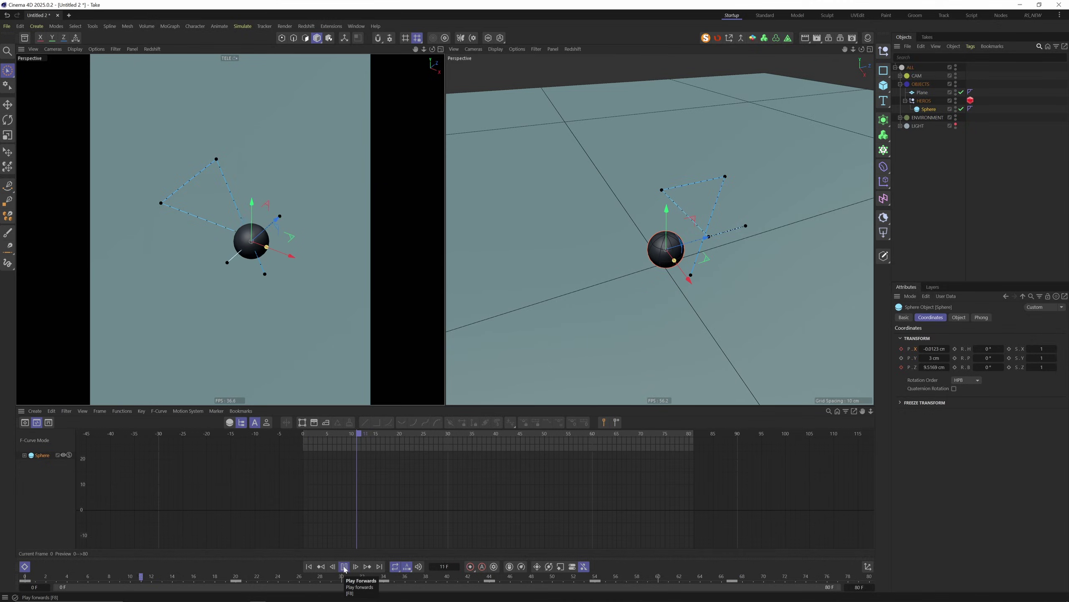
pyautogui.hotkey('shift', 'f')
pyautogui.click(344, 567)
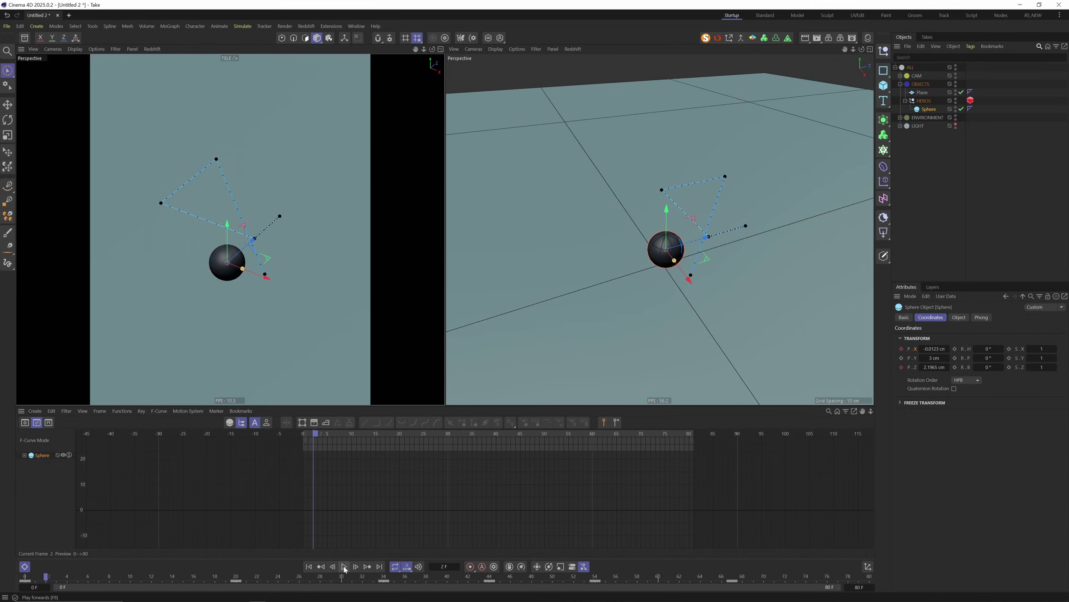
pyautogui.hotkey('shift', 'F3')
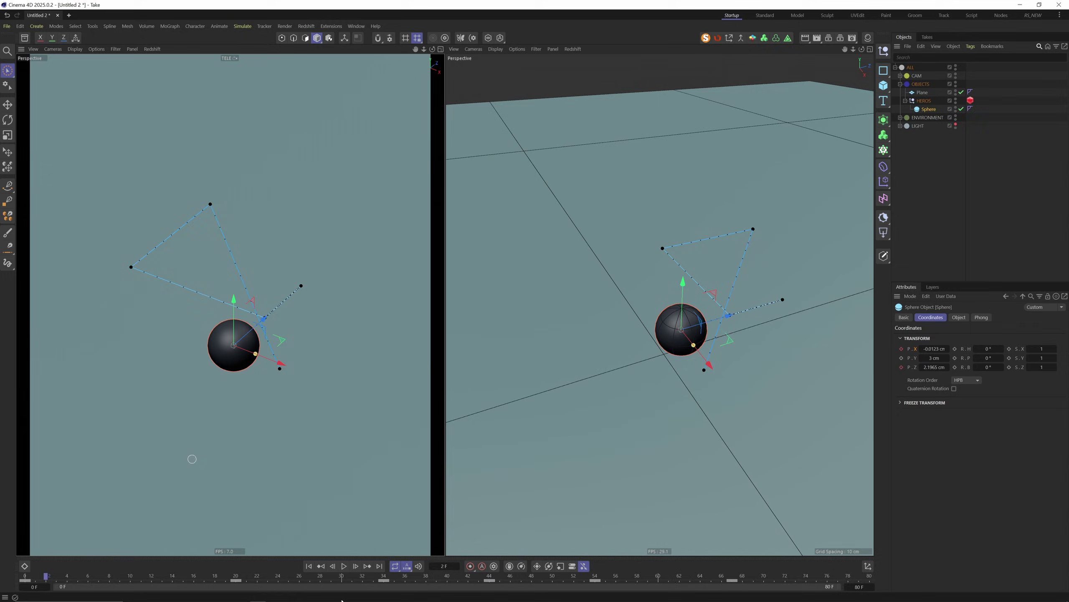
# Show the sphere's position track as F-curves in an enlarged, fitted timeline panel.
pyautogui.click(24, 568)
pyautogui.click(52, 462)
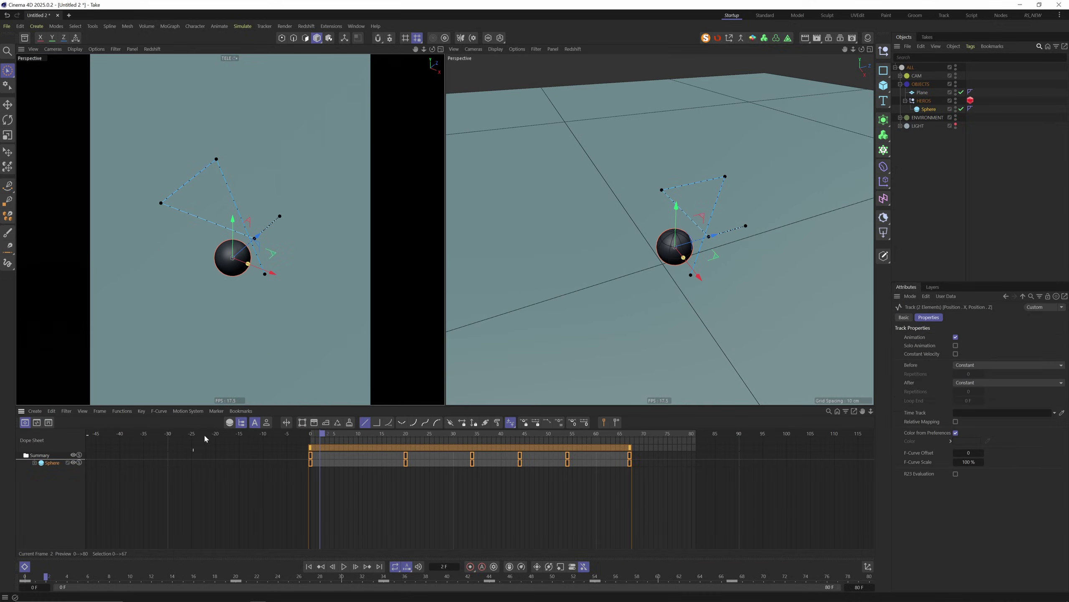
pyautogui.click(36, 424)
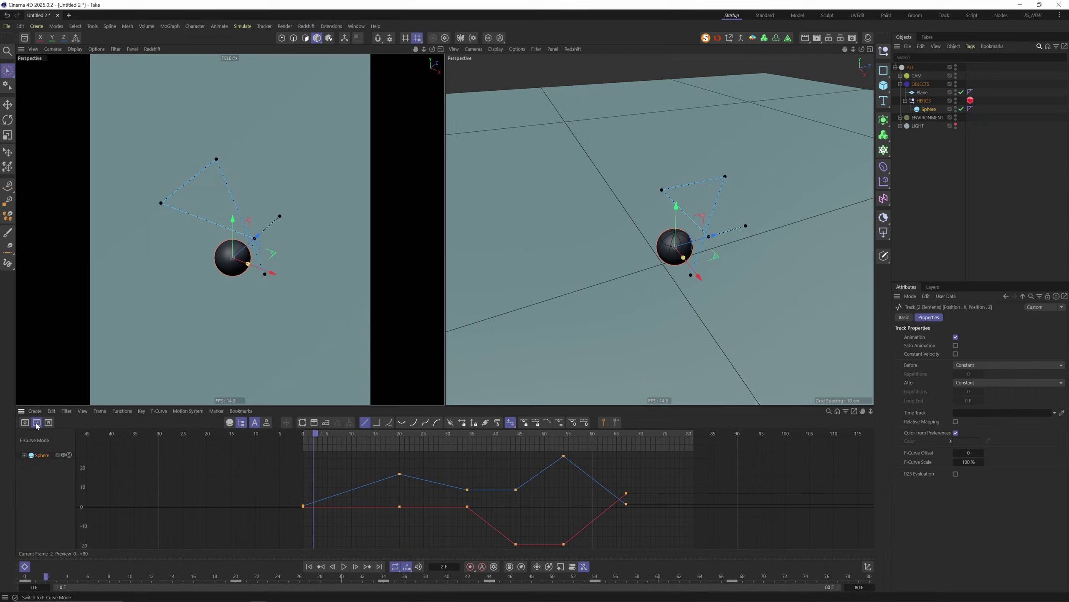
pyautogui.moveTo(448, 408); pyautogui.dragTo(448, 358)
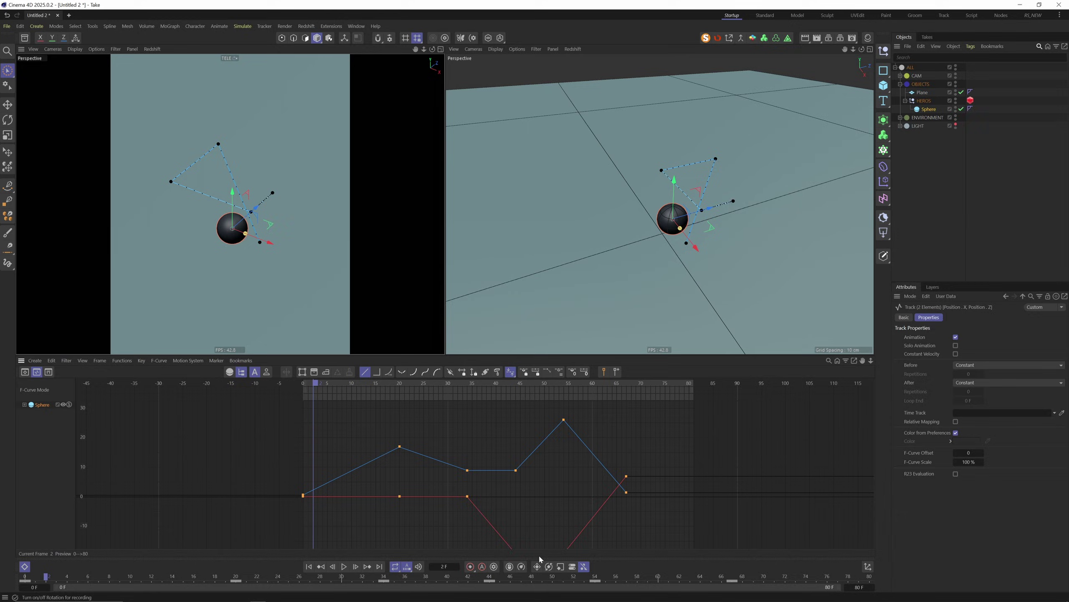
pyautogui.press('h')
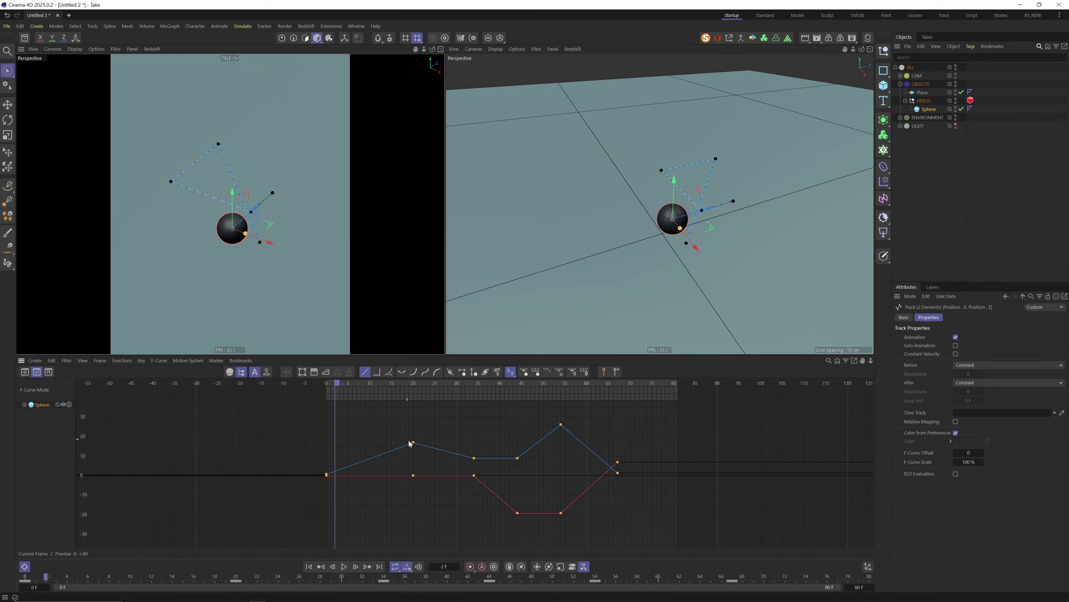
# Box-select every key on both position curves.
pyautogui.click(413, 442)
pyautogui.scroll(3, 496, 460)
pyautogui.click(437, 479)
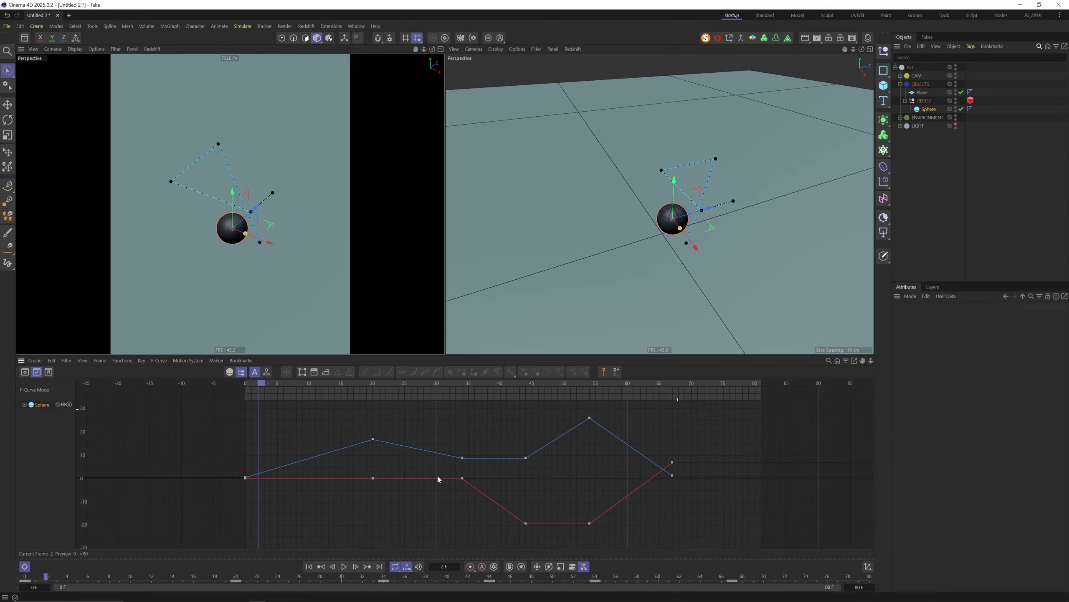
pyautogui.moveTo(233, 404); pyautogui.dragTo(731, 547)
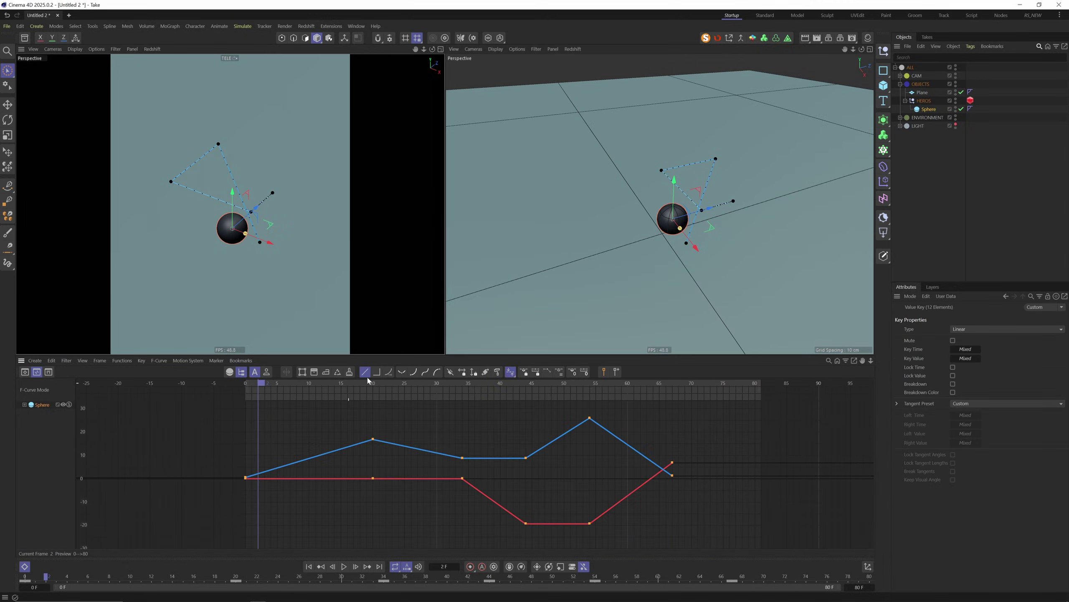
# Apply Ease Ease to the selected keys, preview until frame 20, then deselect them.
pyautogui.click(424, 372)
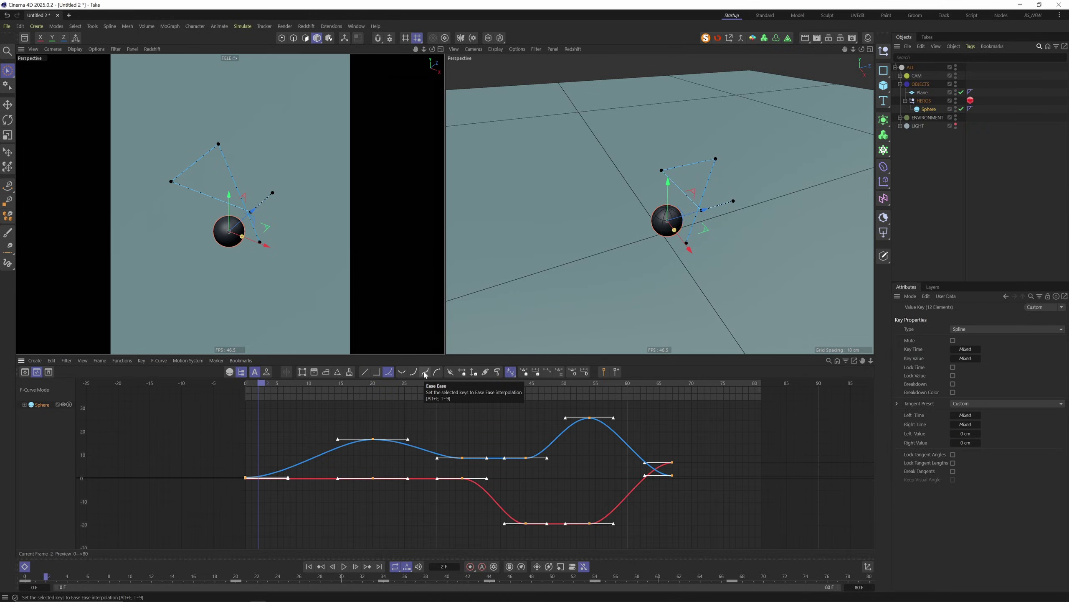
pyautogui.click(384, 501)
pyautogui.click(343, 565)
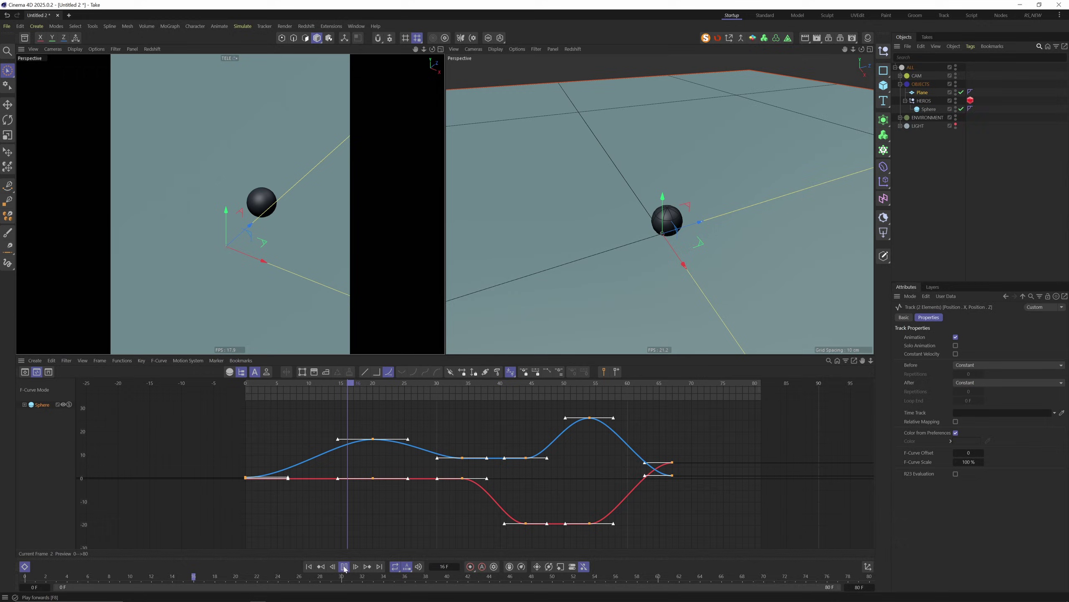
pyautogui.click(374, 385)
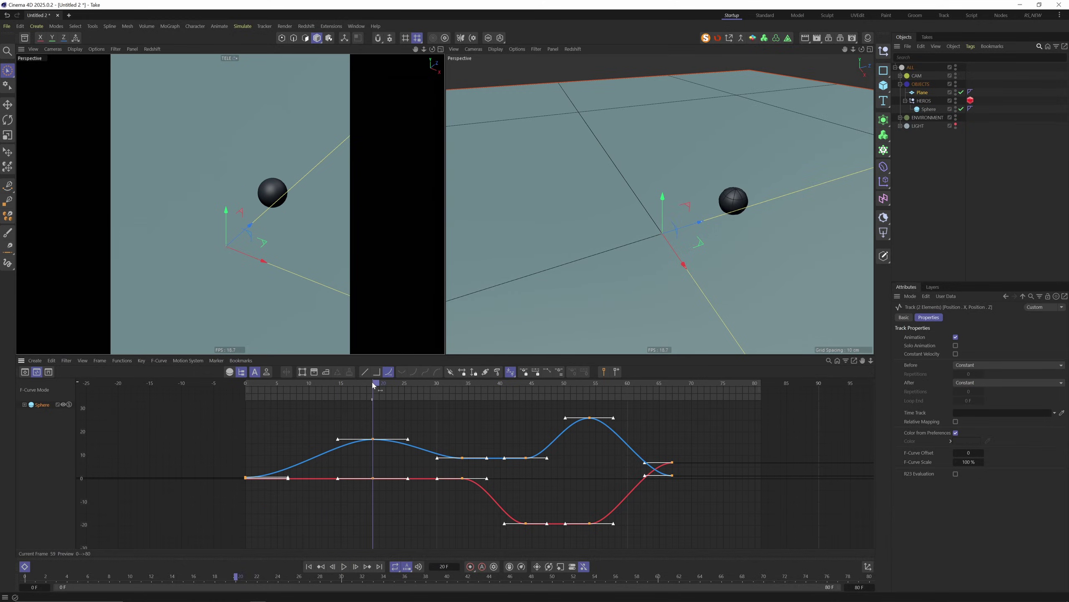
pyautogui.click(407, 427)
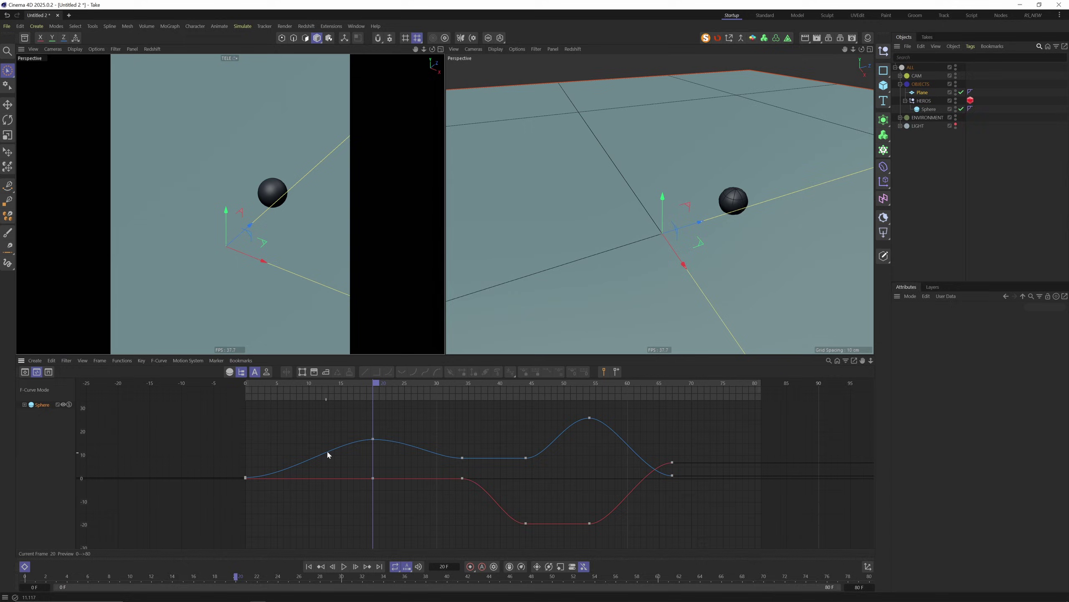
# Break the blue frame-34 key's tangents, stretch its left handle far left, and replay.
pyautogui.moveTo(360, 456)
pyautogui.mouseDown()
pyautogui.moveTo(411, 425)
pyautogui.moveTo(406, 451)
pyautogui.moveTo(472, 437)
pyautogui.moveTo(438, 463)
pyautogui.moveTo(424, 458)
pyautogui.mouseUp()
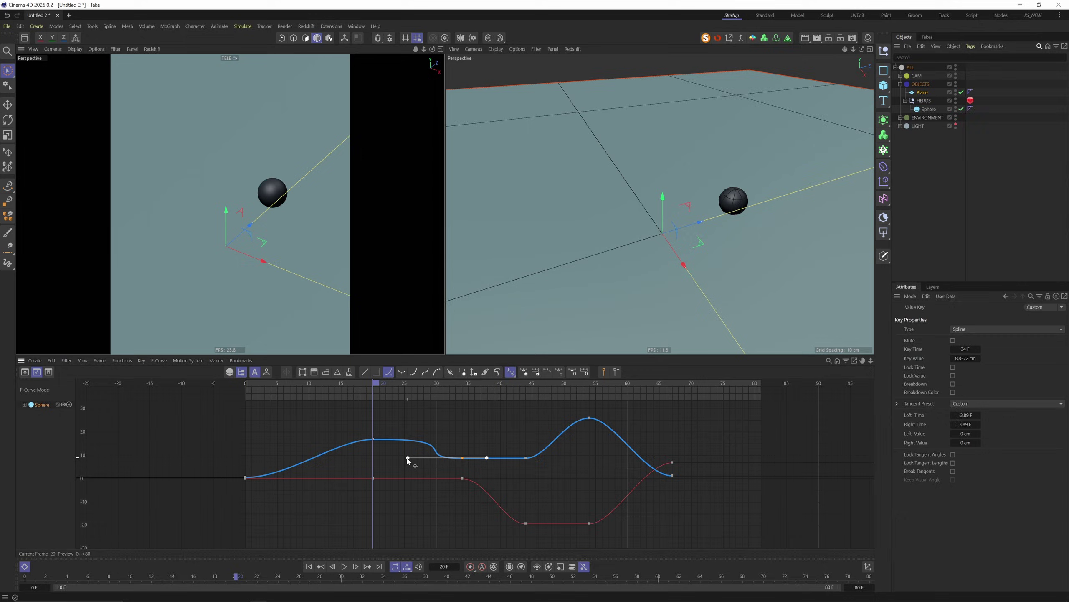
pyautogui.moveTo(409, 459); pyautogui.dragTo(396, 459)
pyautogui.moveTo(388, 458); pyautogui.dragTo(359, 458)
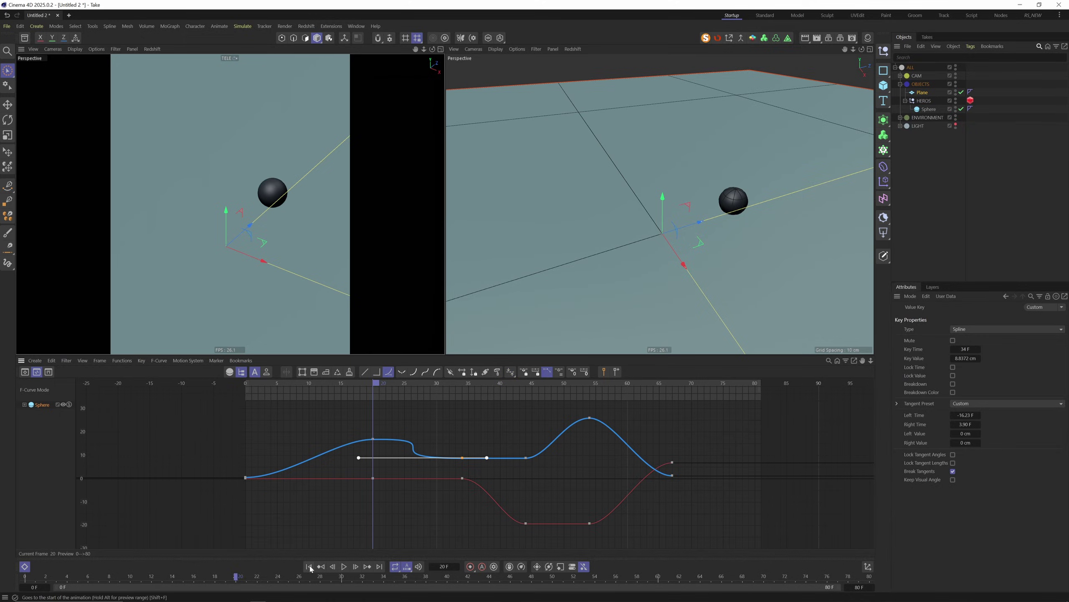
pyautogui.hotkey('shift', 'f')
pyautogui.press('F8')
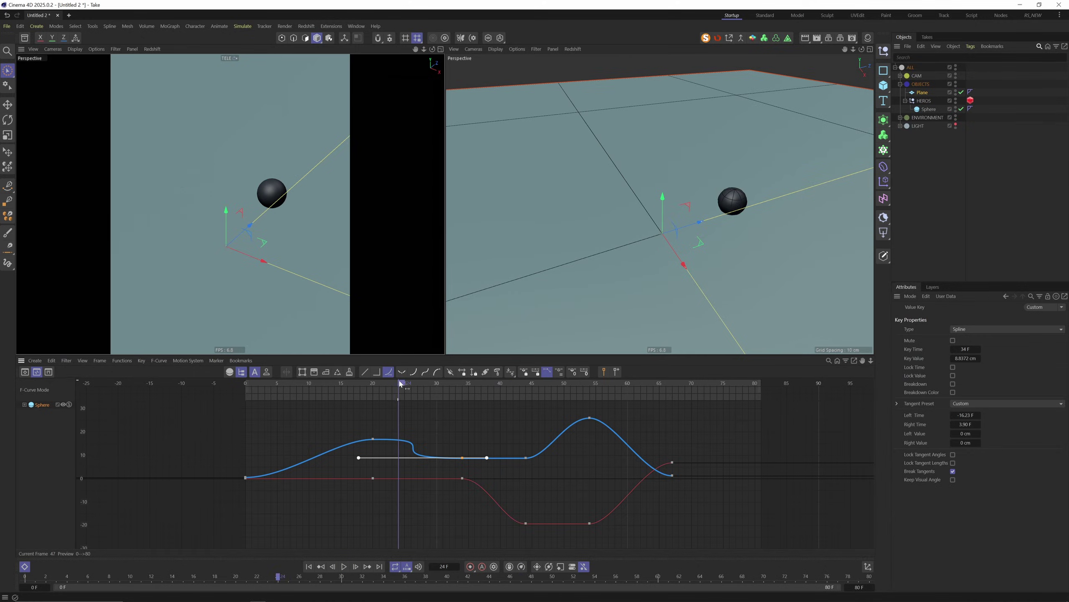
# Stop playback and reshape the red curve's dip using the frame-44 key's tangent.
pyautogui.click(344, 568)
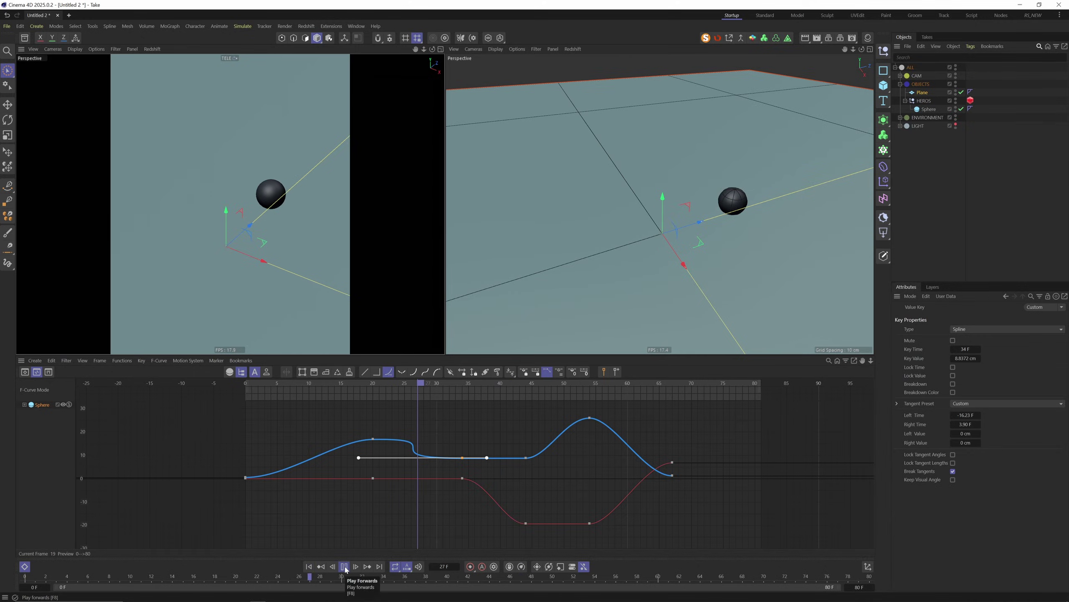
pyautogui.click(462, 478)
pyautogui.click(525, 524)
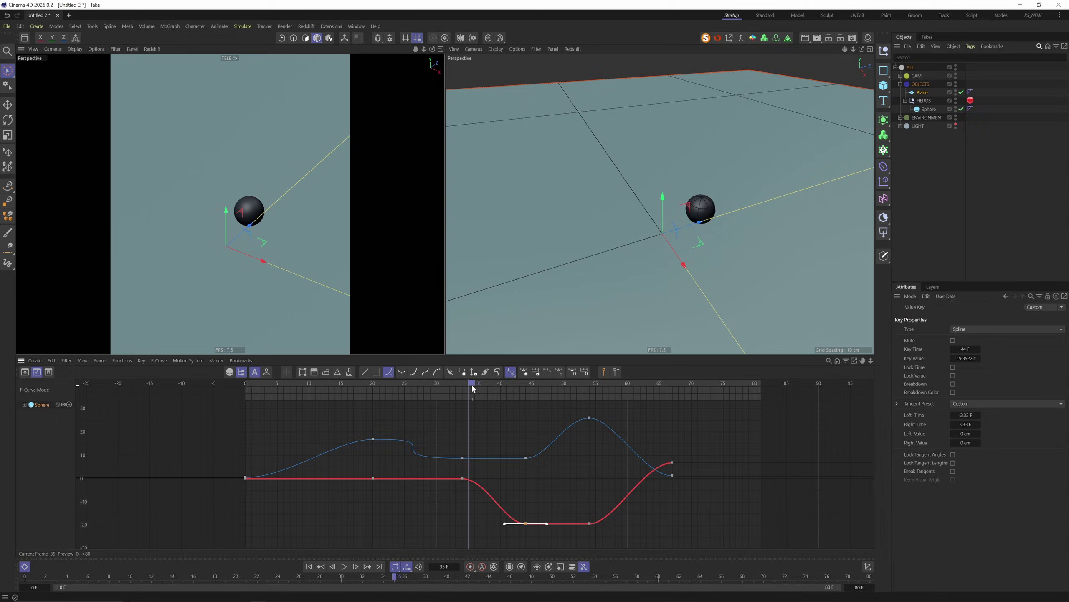
pyautogui.moveTo(473, 389); pyautogui.dragTo(507, 386)
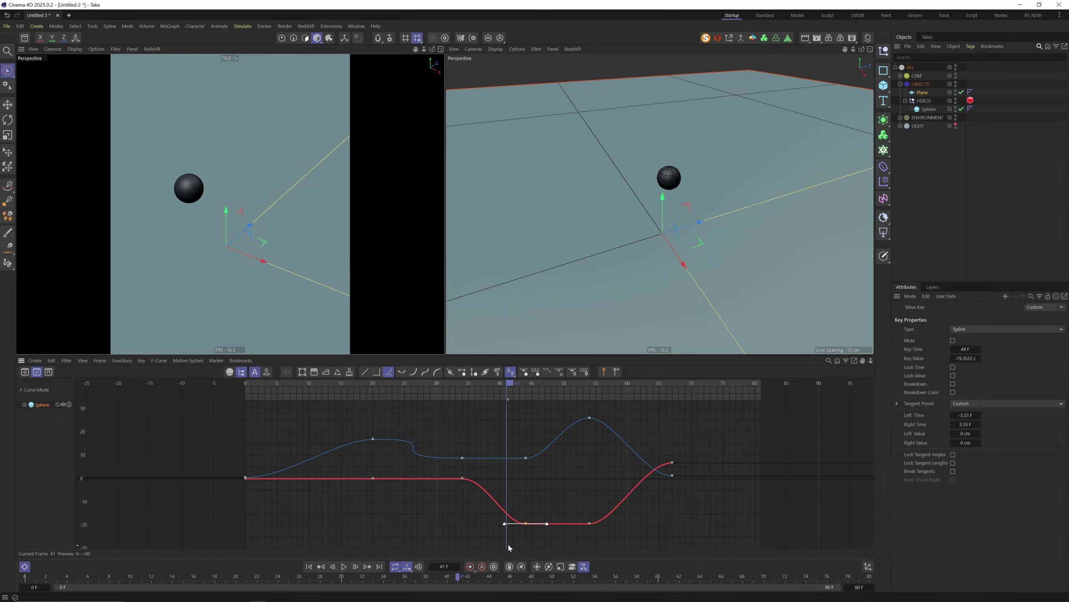
pyautogui.moveTo(536, 513); pyautogui.dragTo(510, 532)
pyautogui.moveTo(505, 527); pyautogui.dragTo(479, 540)
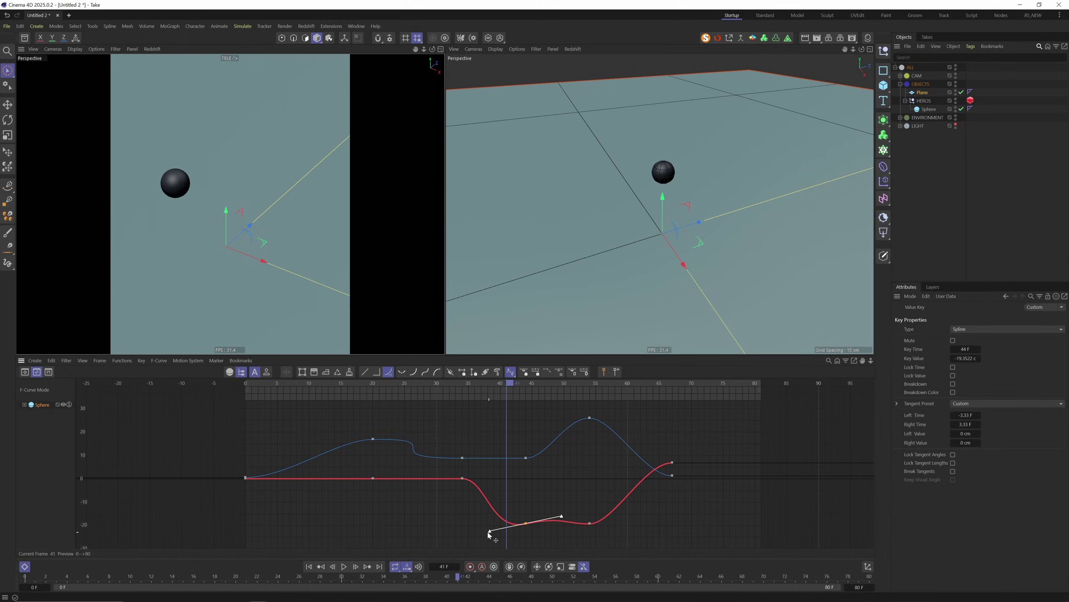
pyautogui.press('h')
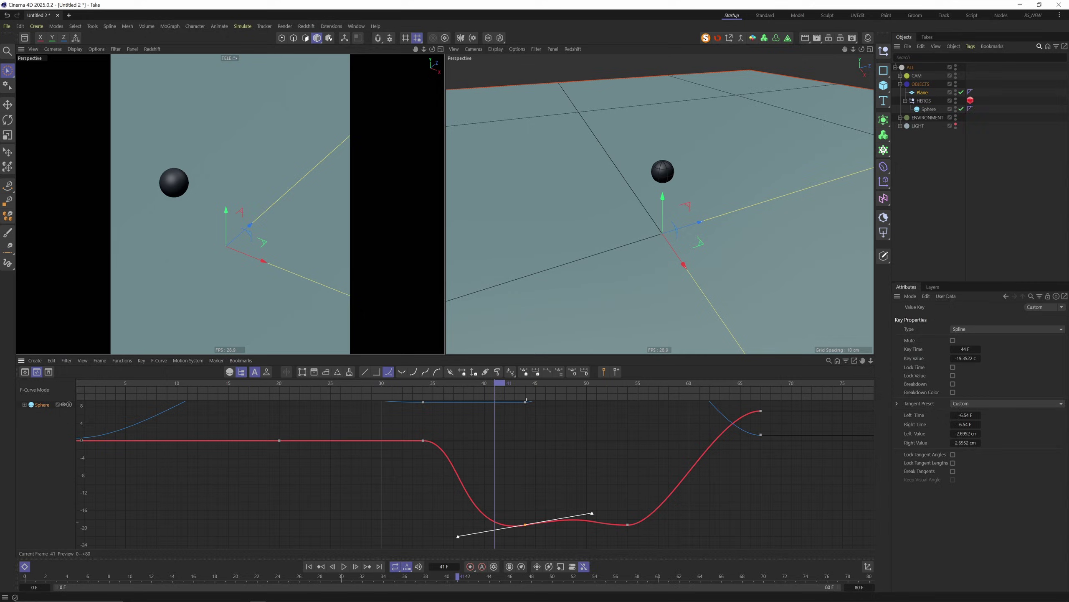
# Lengthen the frame-34 right tangent to delay the drop and tilt the frame-44 tangent upward.
pyautogui.click(422, 440)
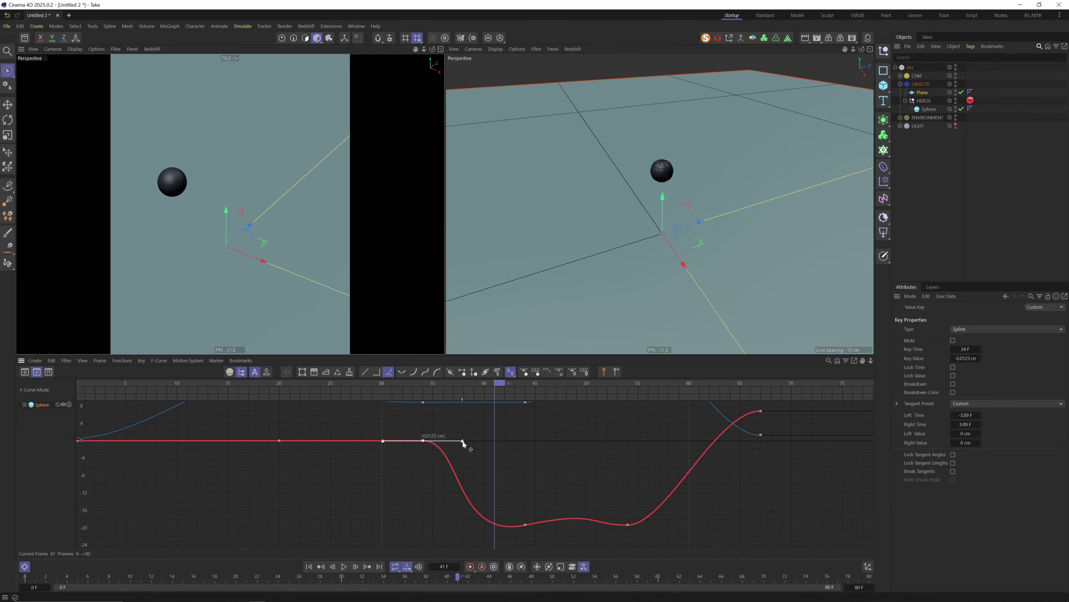
pyautogui.keyDown('shift'); pyautogui.moveTo(484, 443); pyautogui.dragTo(517, 440); pyautogui.keyUp('shift')
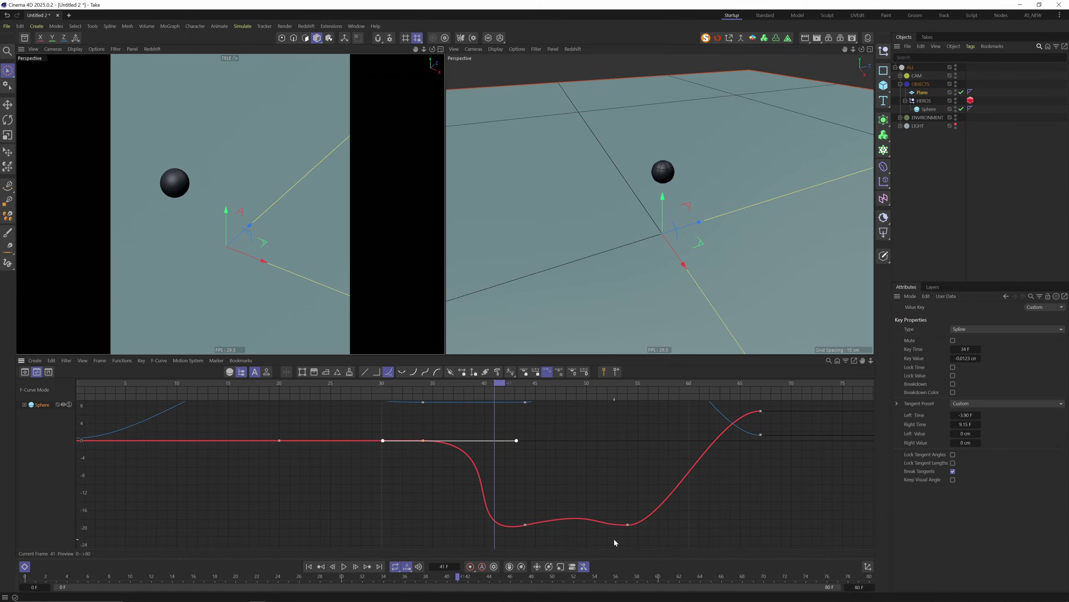
pyautogui.click(309, 566)
pyautogui.click(344, 566)
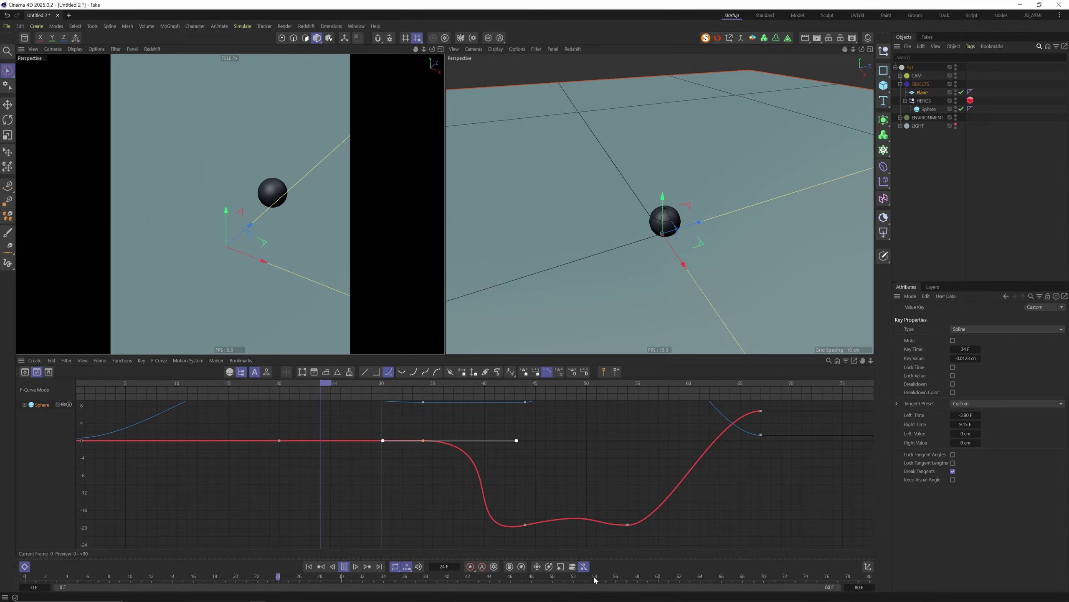
pyautogui.click(597, 519)
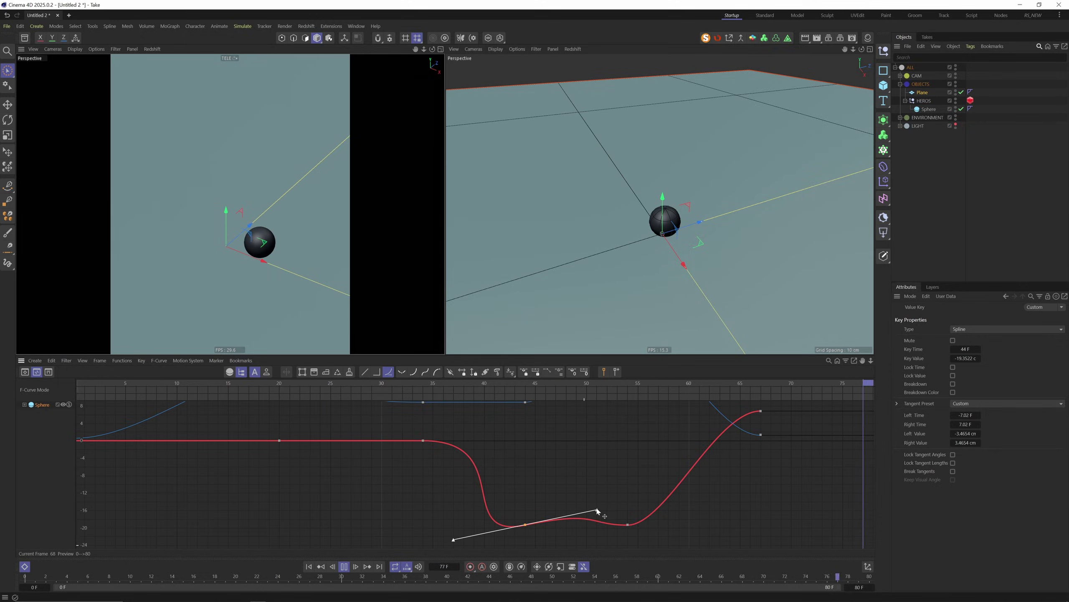
pyautogui.moveTo(603, 509); pyautogui.dragTo(616, 488)
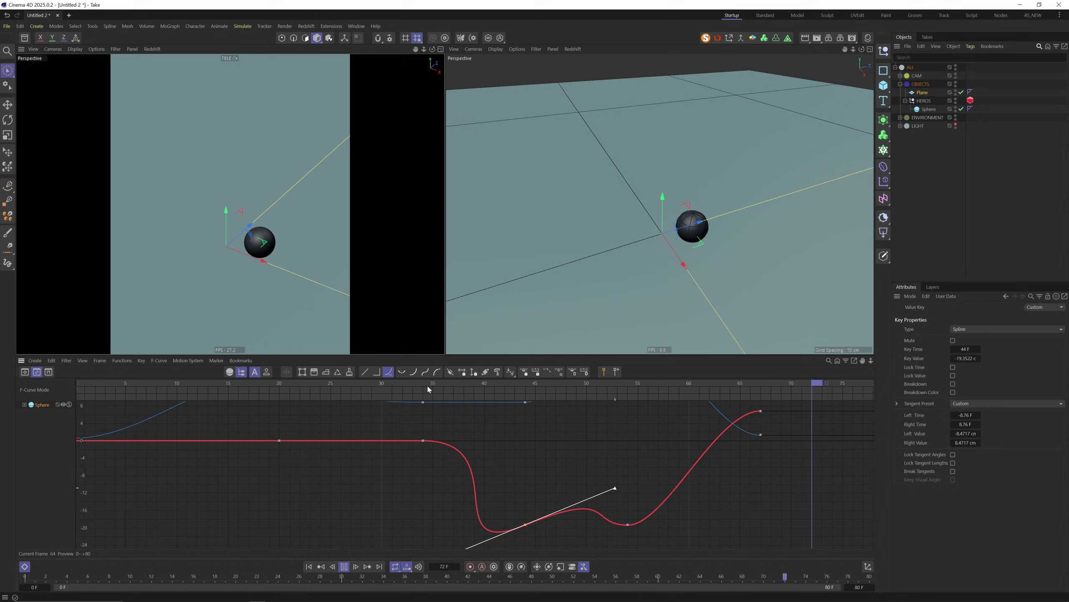
pyautogui.press('h')
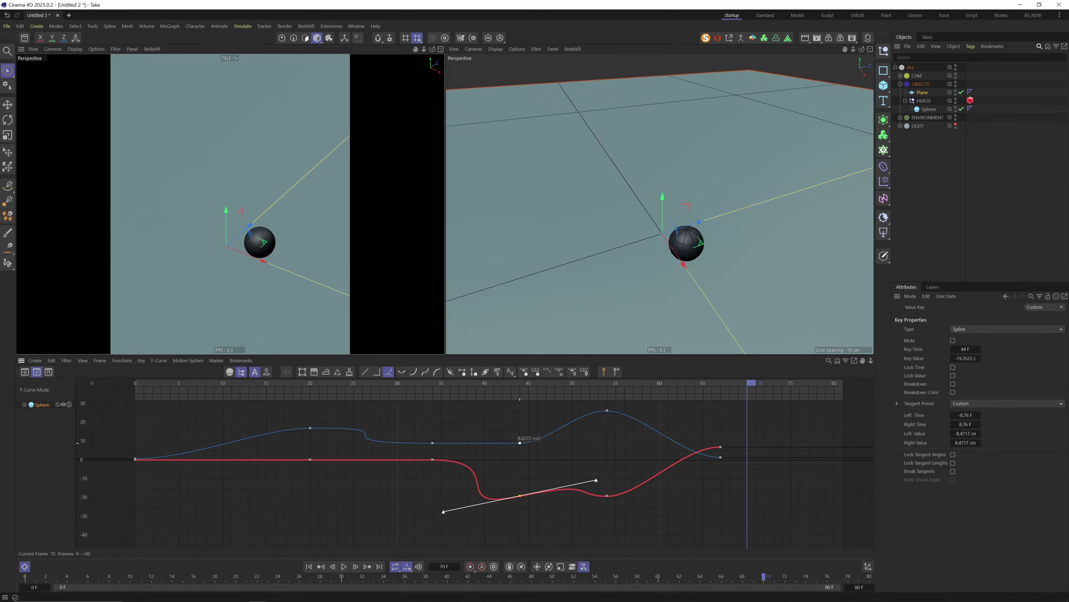
pyautogui.scroll(1, 561, 387)
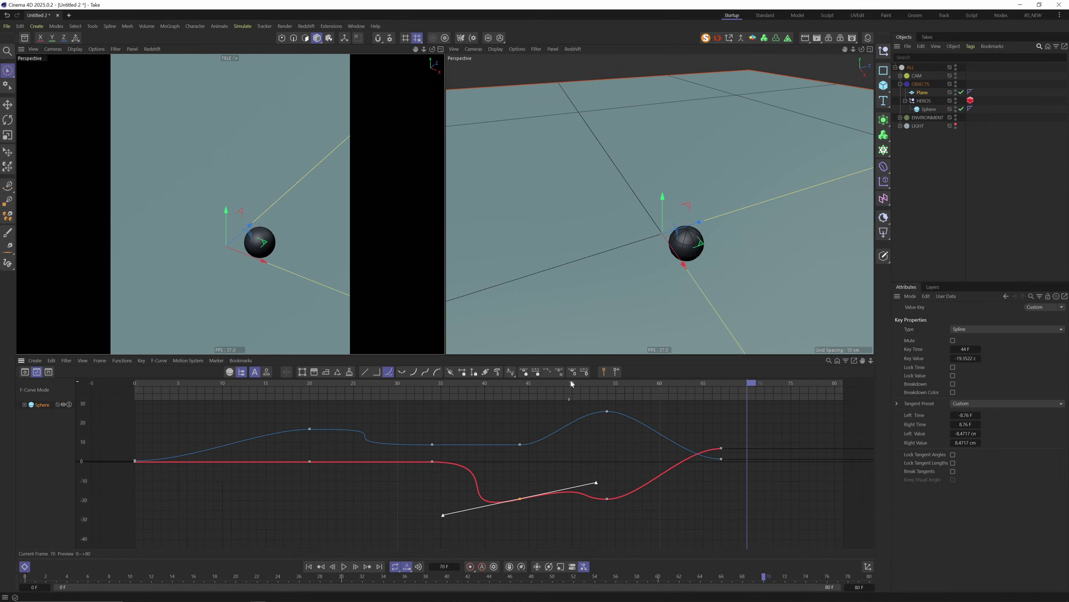
pyautogui.scroll(-1, 572, 382)
pyautogui.scroll(-1, 579, 387)
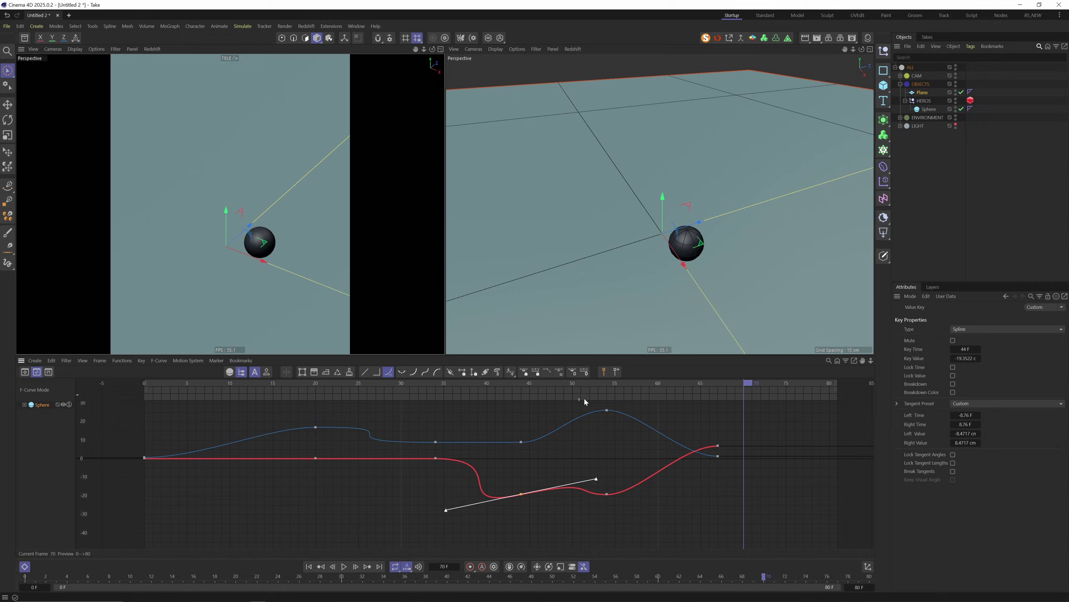
# Move both curves' end keys to about frame 79 and lengthen their incoming tangents.
pyautogui.moveTo(620, 405)
pyautogui.mouseDown()
pyautogui.moveTo(517, 445)
pyautogui.moveTo(575, 444)
pyautogui.mouseUp()
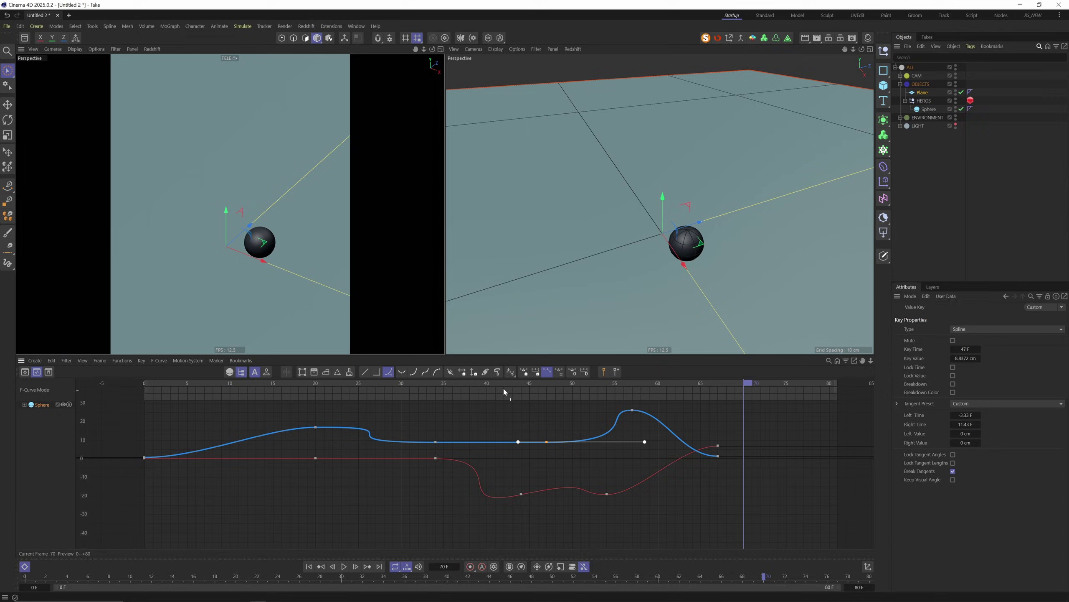
pyautogui.click(308, 566)
pyautogui.click(343, 568)
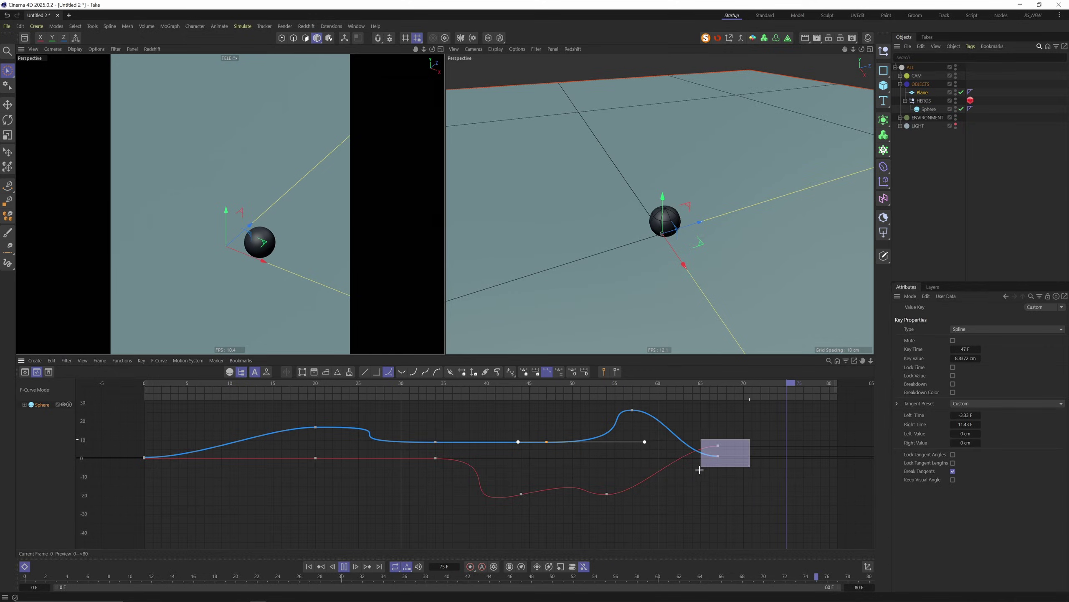
pyautogui.moveTo(697, 437)
pyautogui.mouseDown()
pyautogui.moveTo(754, 473)
pyautogui.moveTo(839, 457)
pyautogui.mouseUp()
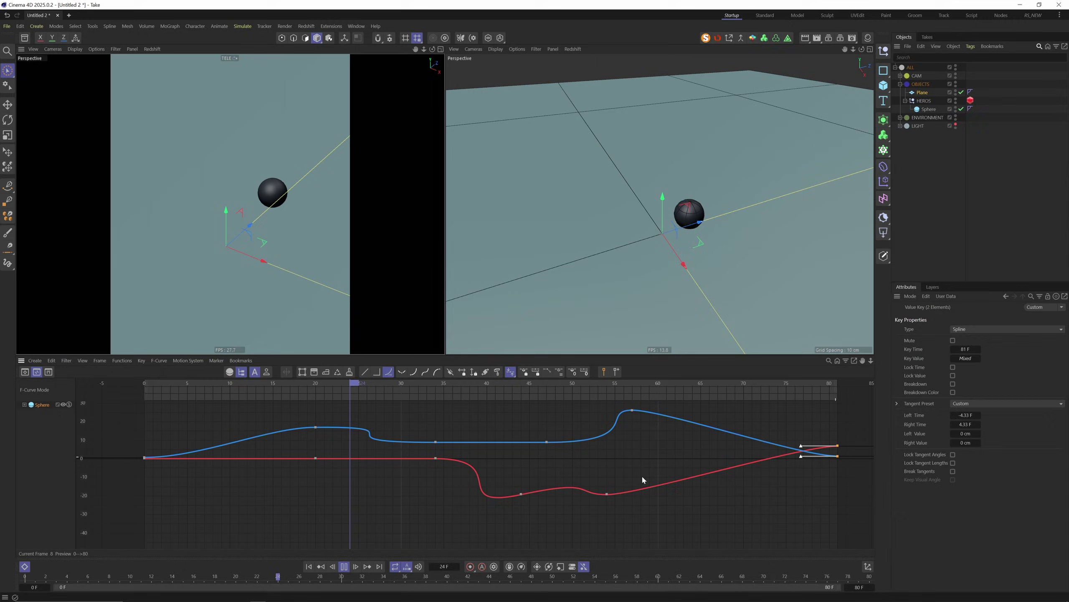
pyautogui.moveTo(800, 456); pyautogui.dragTo(616, 463)
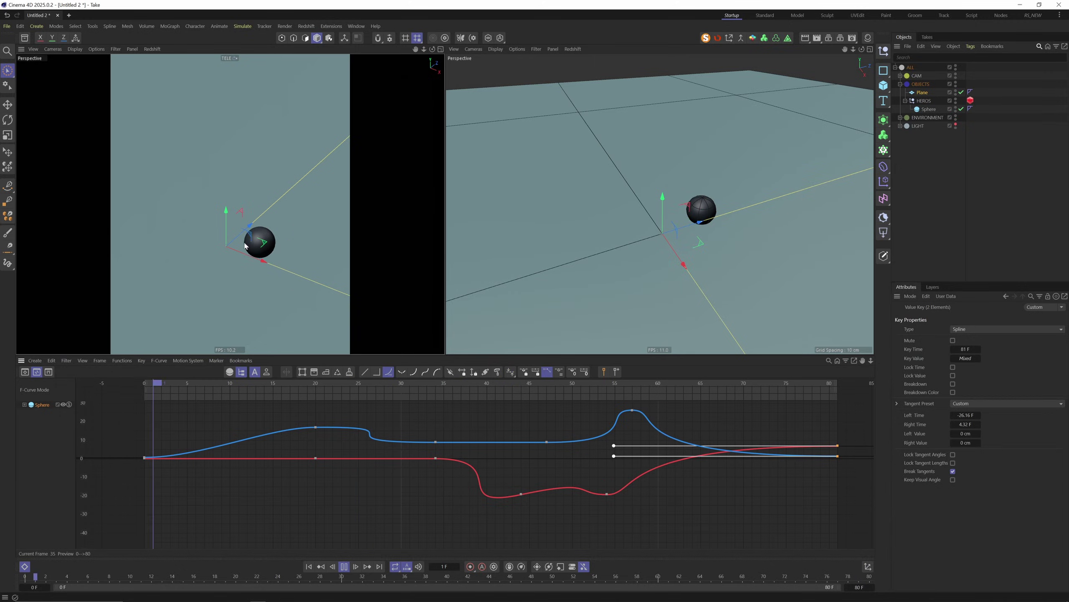
# Stop playback and shorten the end keys' incoming tangents.
pyautogui.press('F8')
pyautogui.scroll(-2, 757, 458)
pyautogui.moveTo(829, 434)
pyautogui.mouseDown()
pyautogui.moveTo(809, 458)
pyautogui.moveTo(783, 455)
pyautogui.mouseUp()
pyautogui.moveTo(688, 462); pyautogui.dragTo(791, 455)
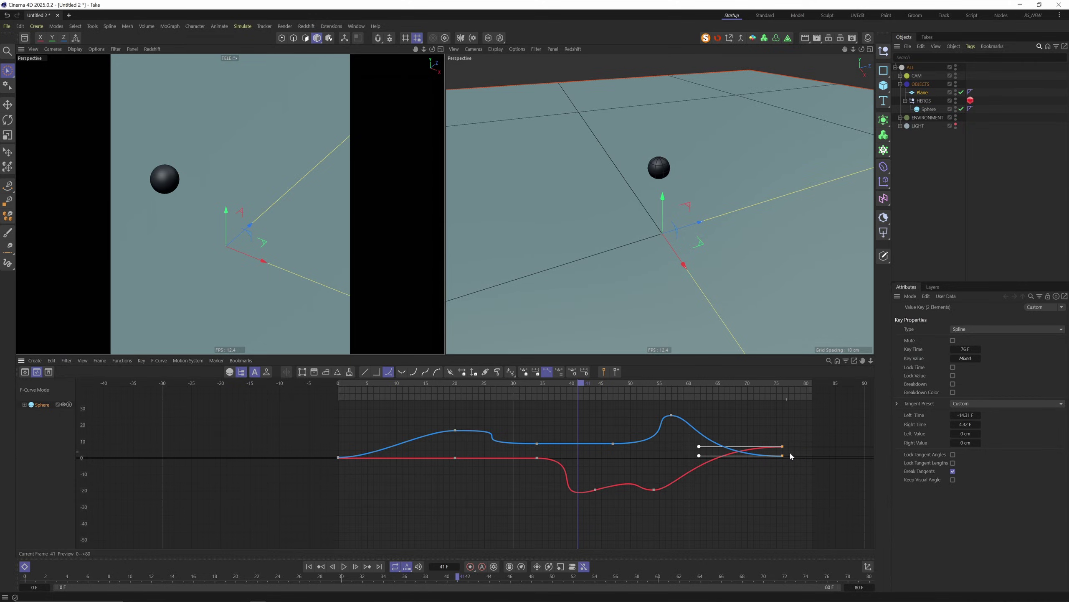
# Copy the frame-0 keys to about frame 79 for looping and preview the result.
pyautogui.moveTo(347, 458); pyautogui.dragTo(342, 460)
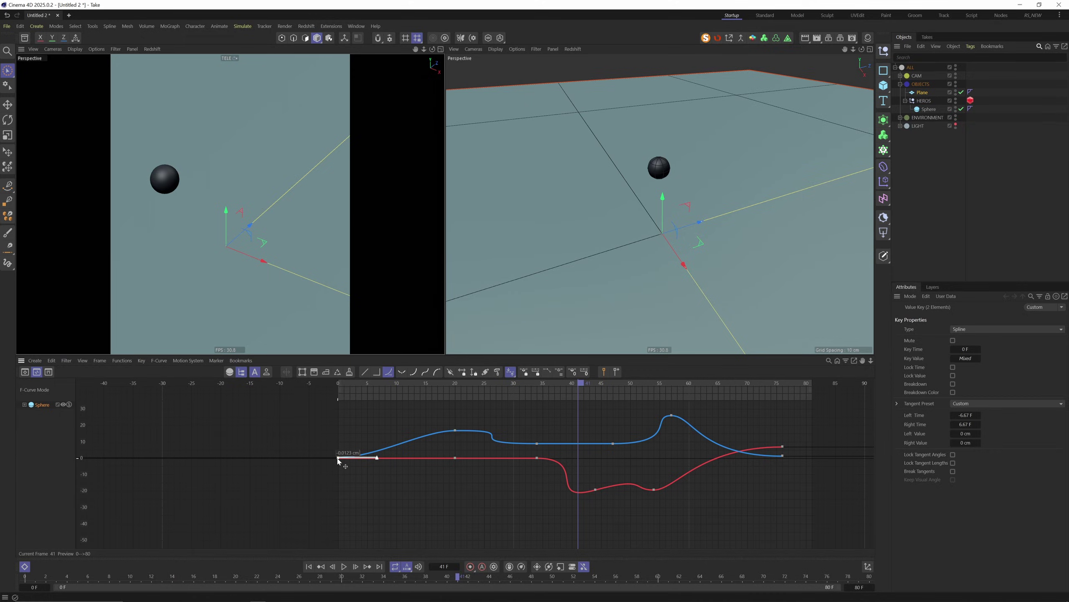
pyautogui.keyDown('ctrl'); pyautogui.moveTo(339, 461); pyautogui.dragTo(813, 461); pyautogui.keyUp('ctrl')
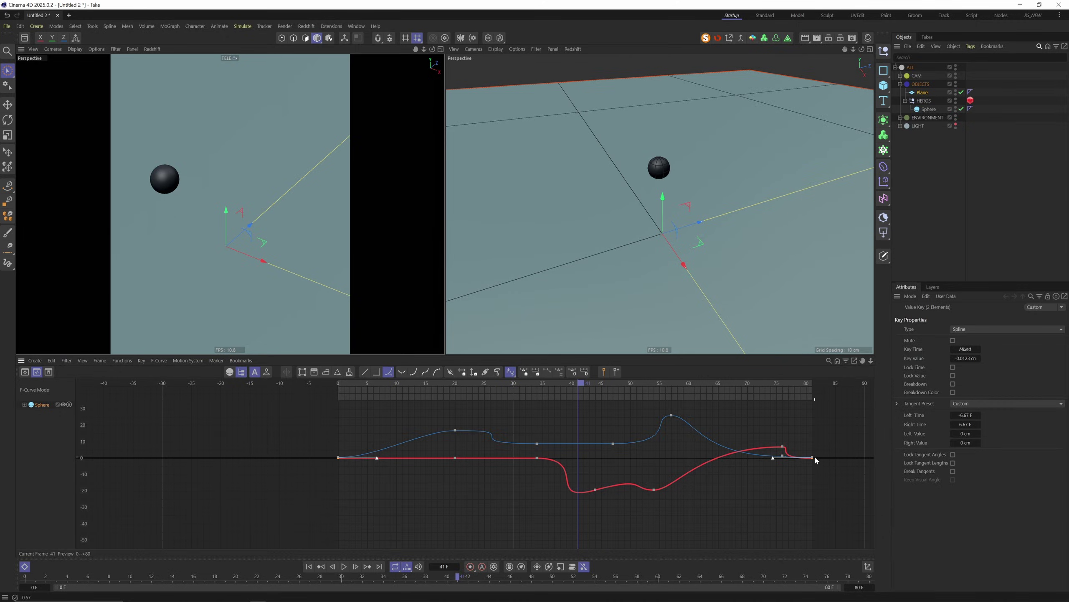
pyautogui.hotkey('shift', 'f')
pyautogui.press('F8')
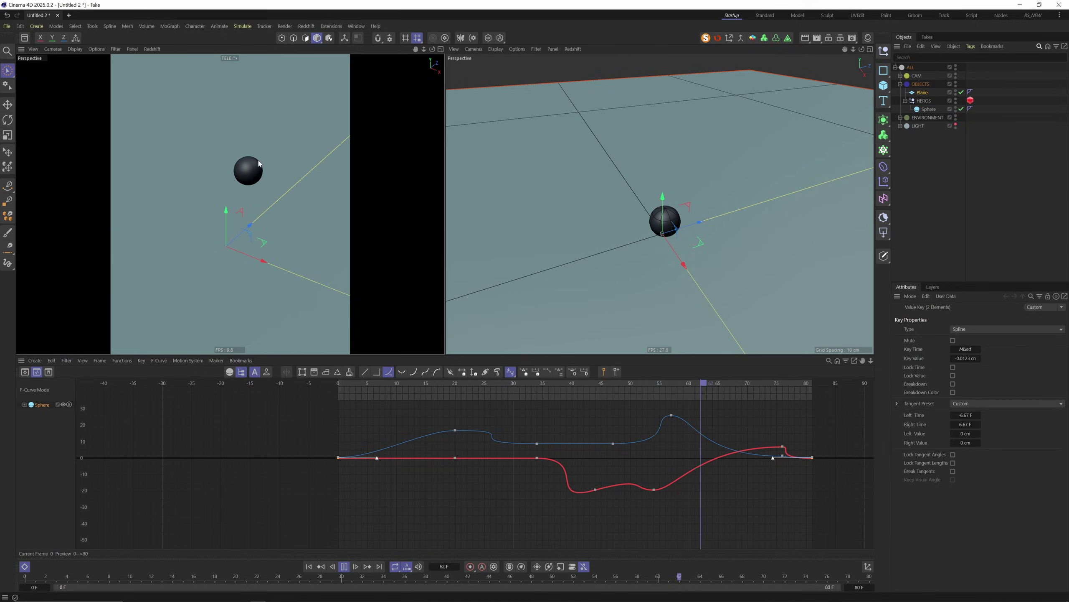
pyautogui.press('F8')
pyautogui.hotkey('shift', 'f')
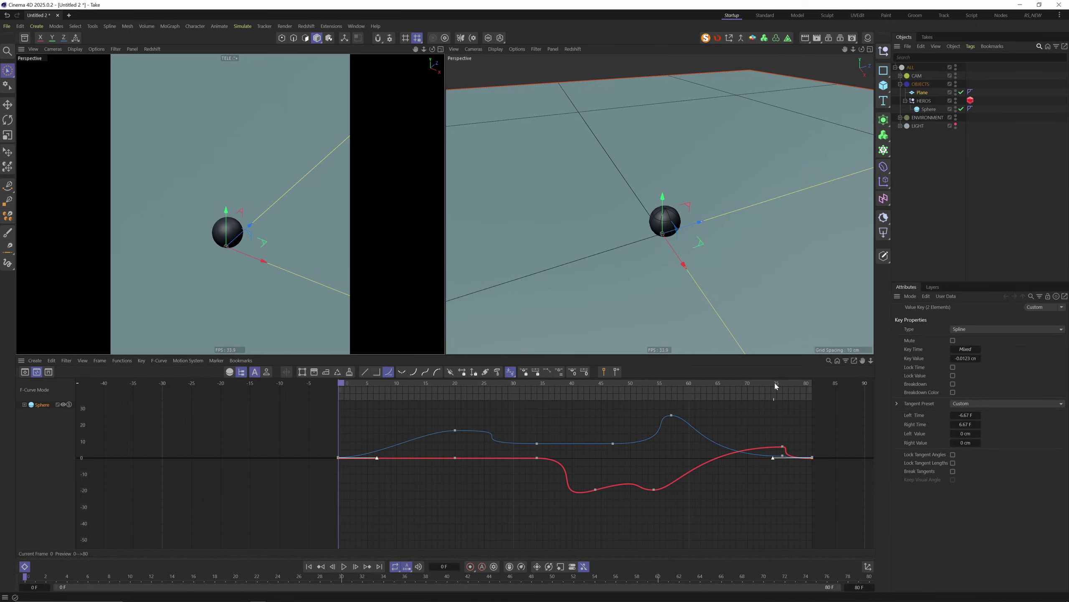
# Shift the final keys earlier to around frame 73 and frame the full curve range.
pyautogui.moveTo(774, 381); pyautogui.dragTo(770, 386)
pyautogui.scroll(3, 769, 386)
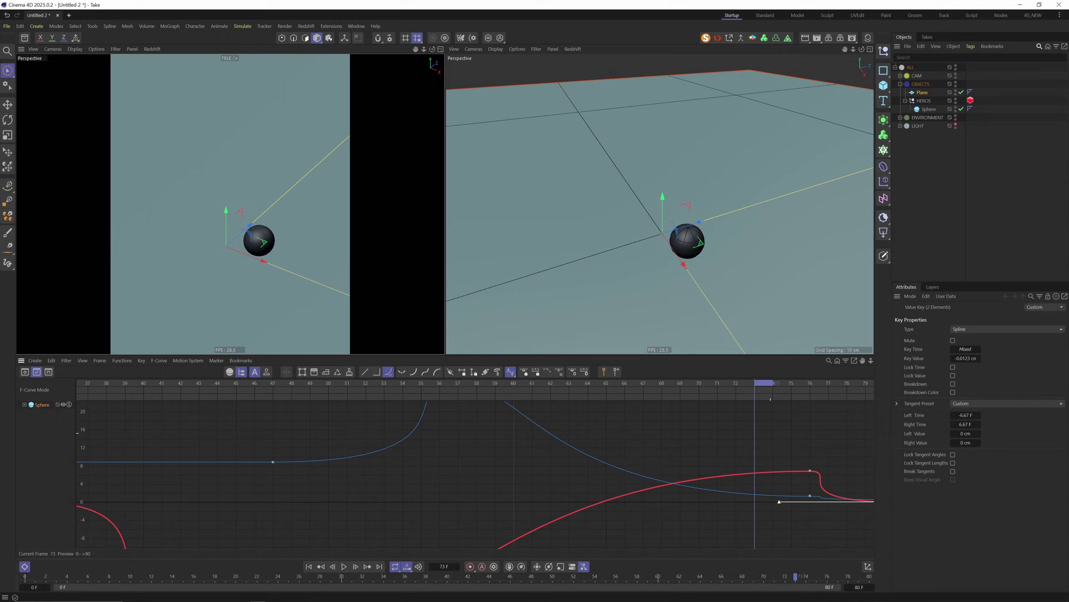
pyautogui.moveTo(828, 432); pyautogui.dragTo(647, 432, button='middle')
pyautogui.moveTo(636, 484); pyautogui.dragTo(578, 488)
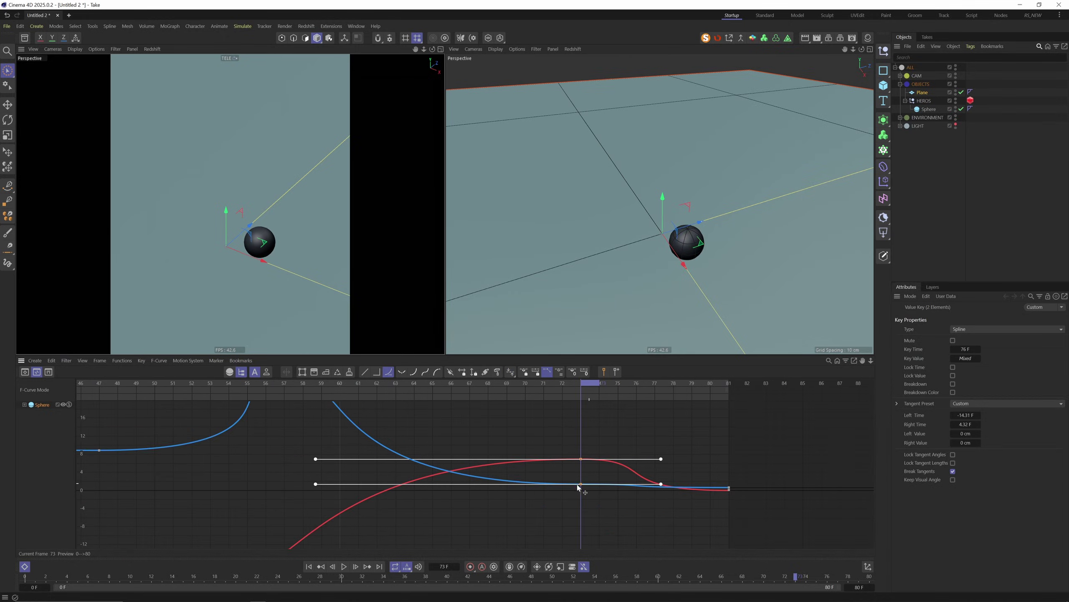
pyautogui.press('h')
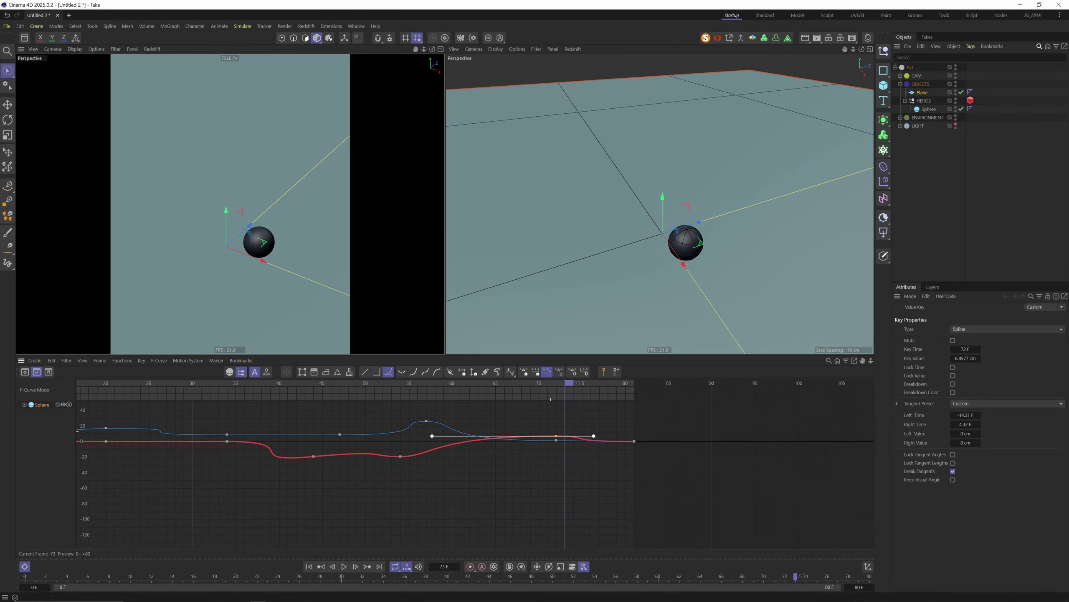
# Preview the eased sphere animation, stop at frame 0, and select the Sphere object.
pyautogui.click(343, 567)
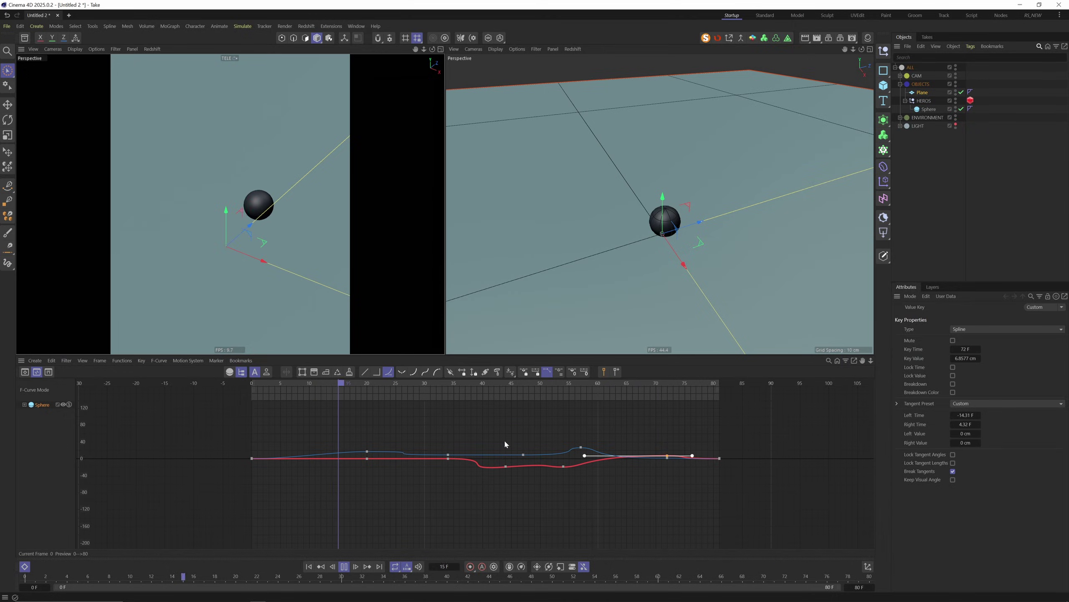
pyautogui.click(344, 567)
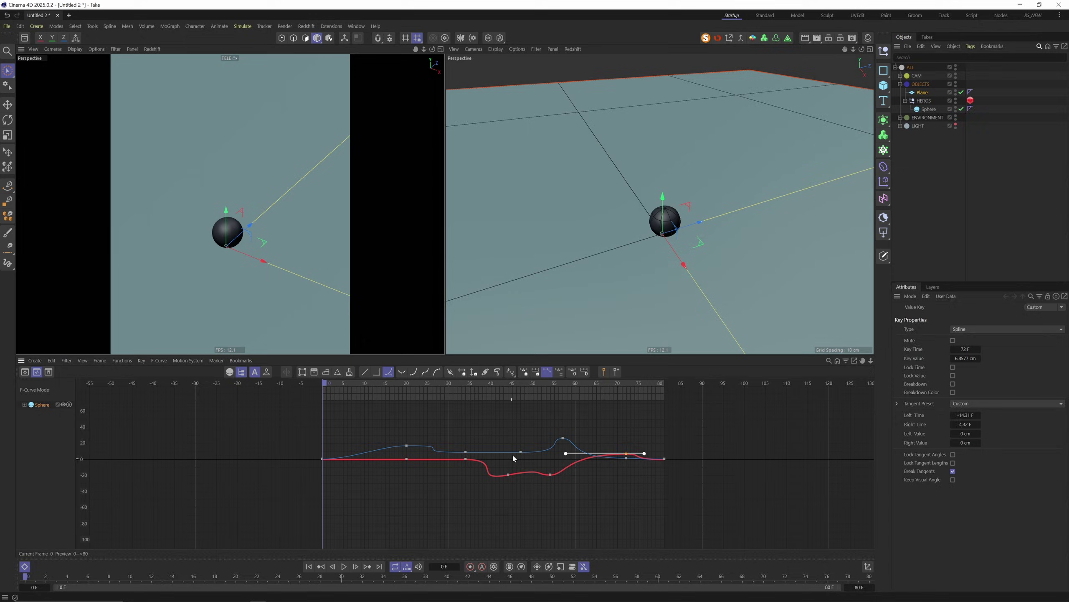
pyautogui.click(928, 109)
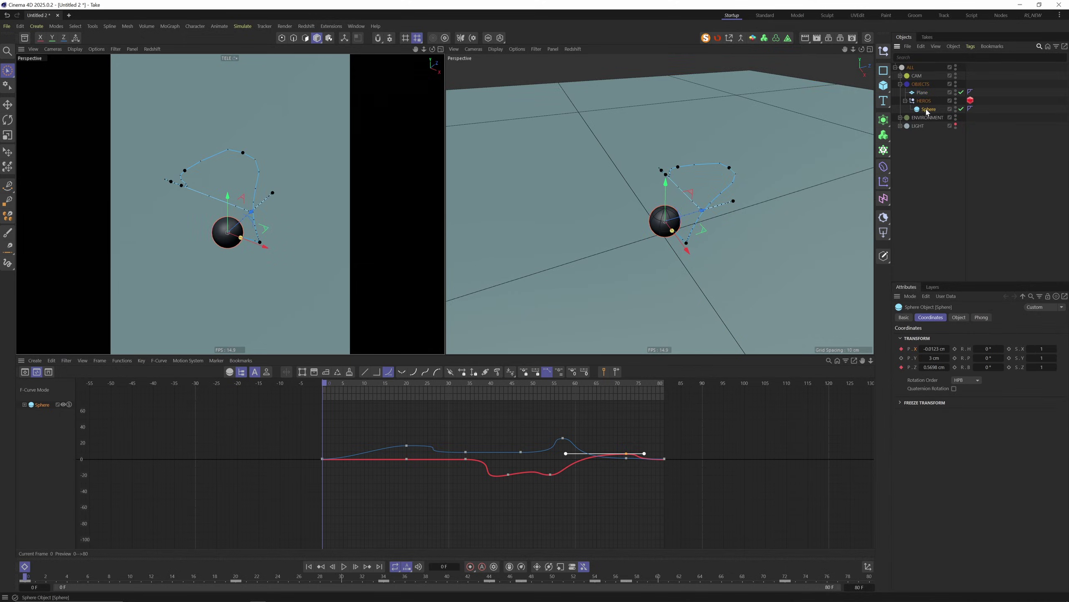
# Add a Track Modifier tag to the sphere and extend the scene to 120 frames.
pyautogui.hotkey('shift', 'c')
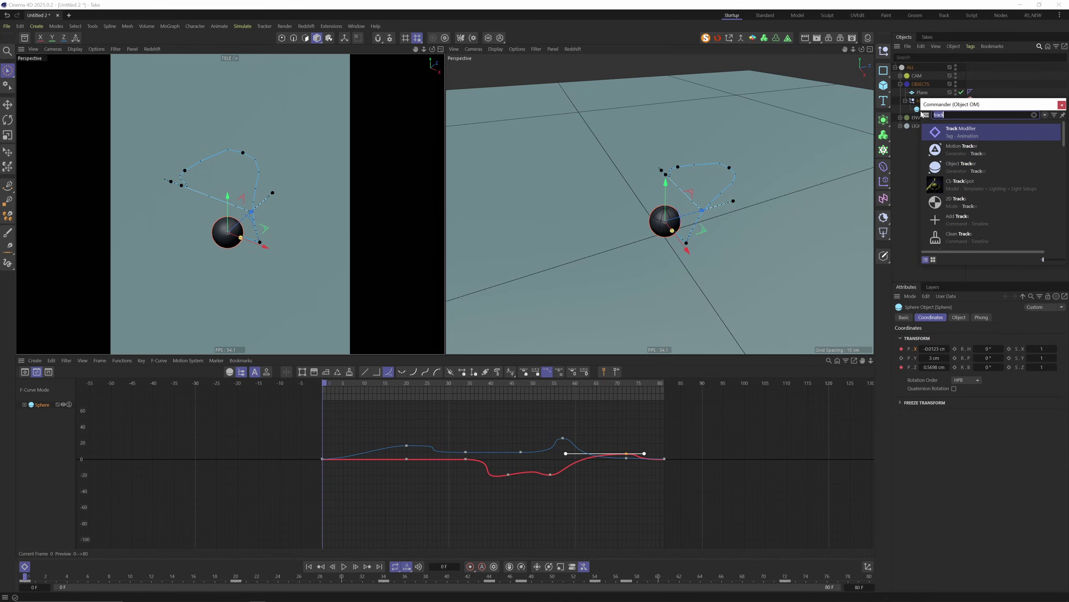
pyautogui.click(954, 134)
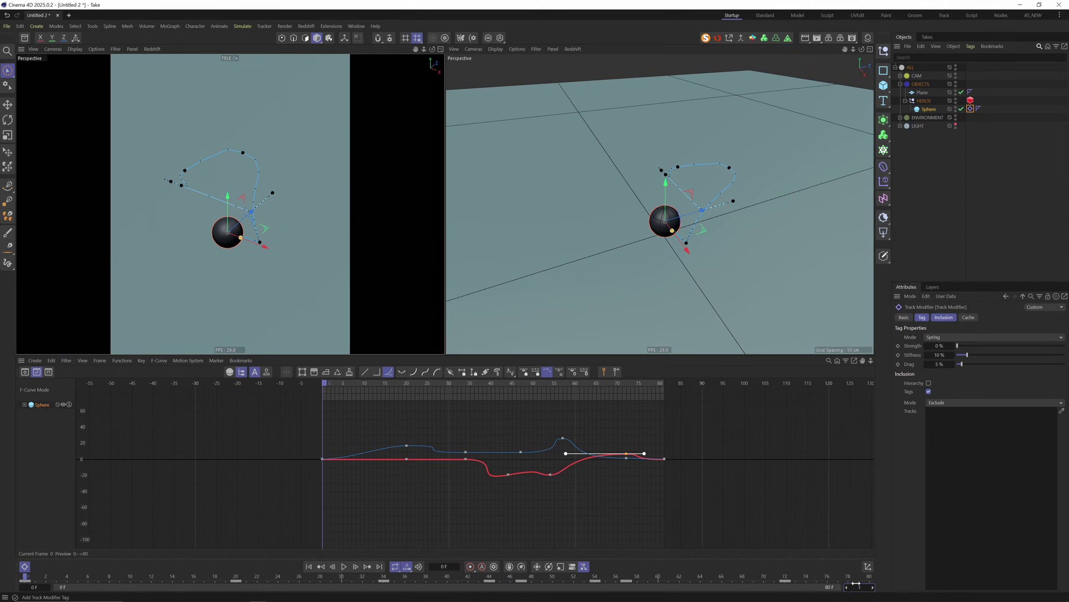
pyautogui.moveTo(857, 586); pyautogui.dragTo(858, 585)
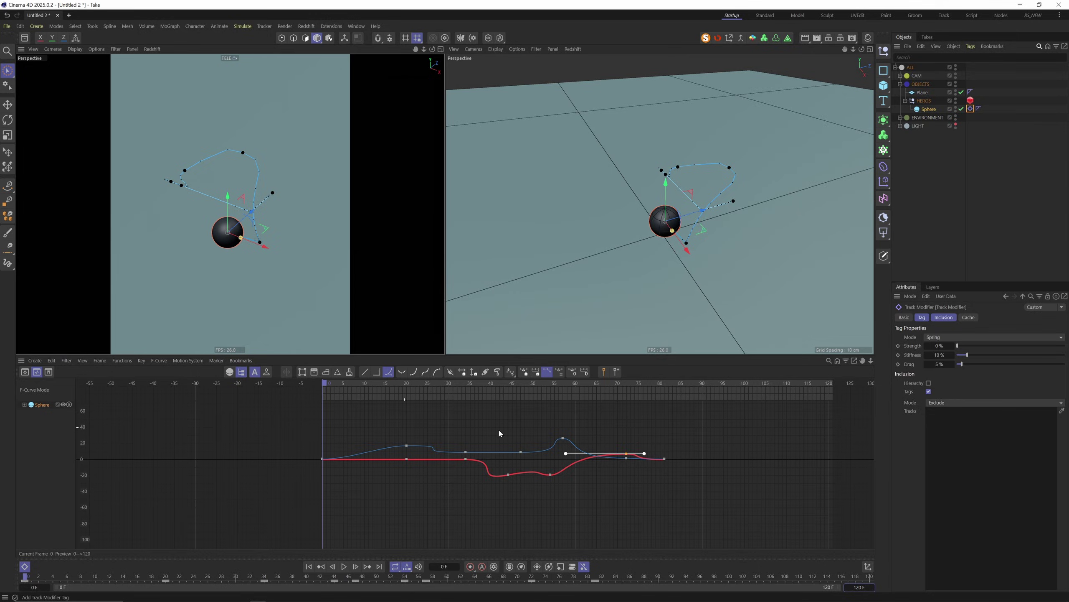
# Shift all the sphere's keys about 17 frames later and preview the result.
pyautogui.moveTo(813, 436); pyautogui.dragTo(247, 518)
pyautogui.moveTo(560, 436); pyautogui.dragTo(631, 436)
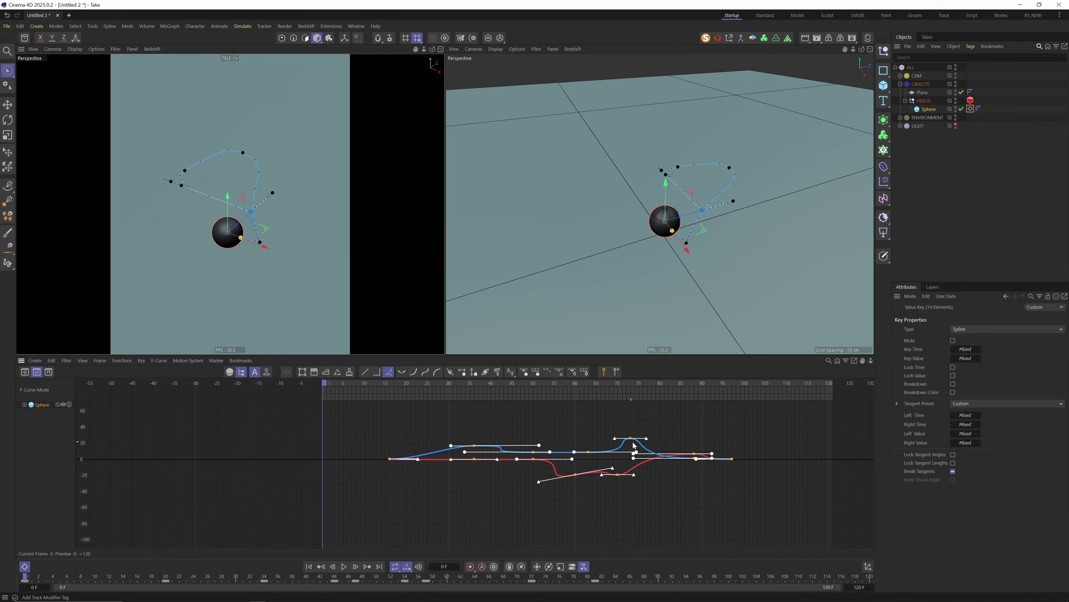
pyautogui.click(345, 567)
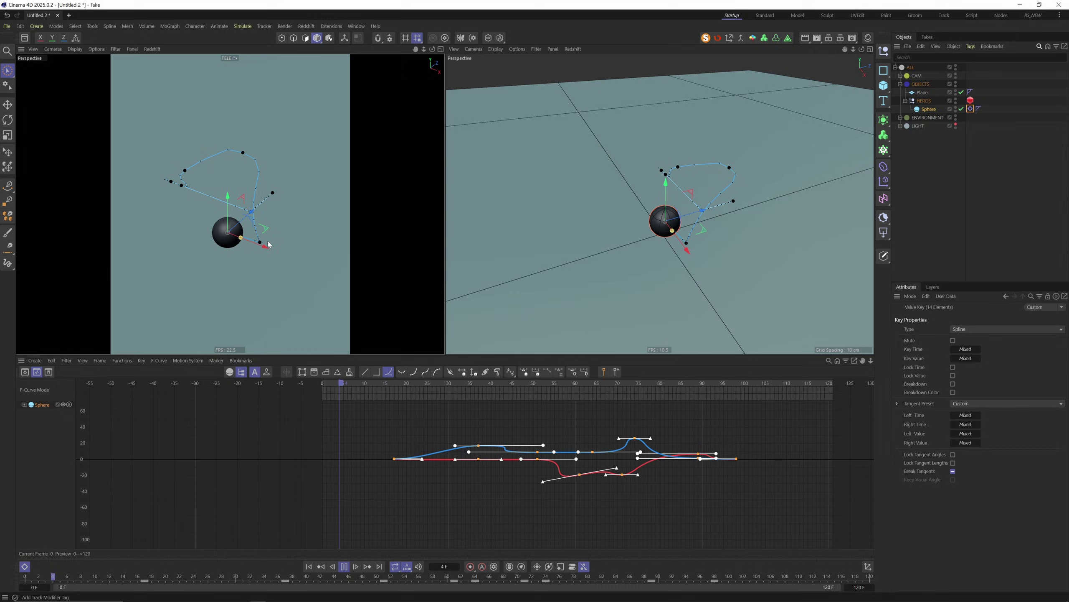
pyautogui.click(309, 567)
pyautogui.click(970, 109)
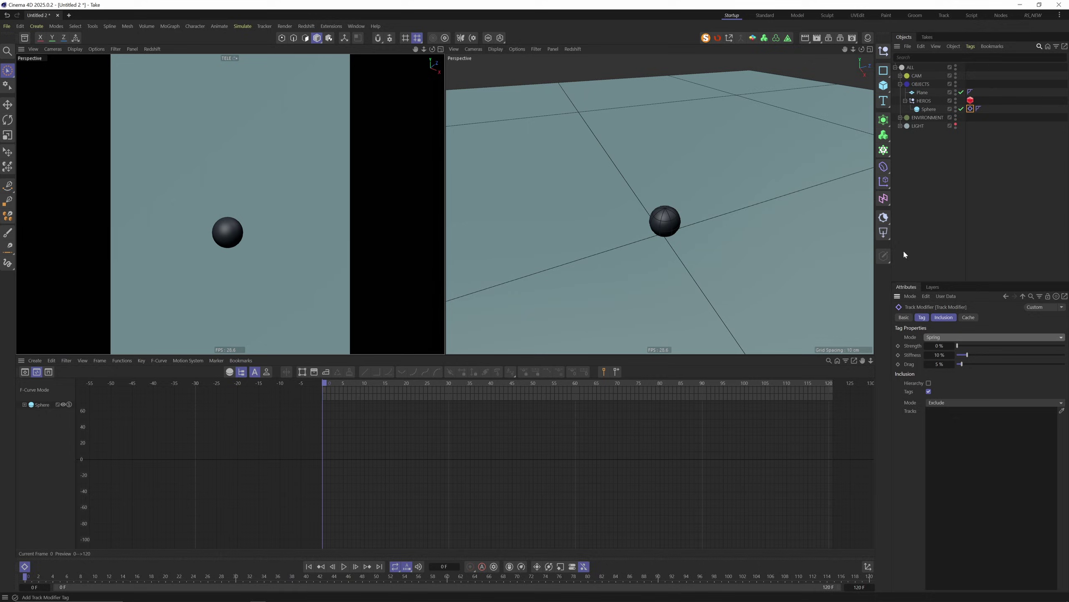
pyautogui.click(932, 108)
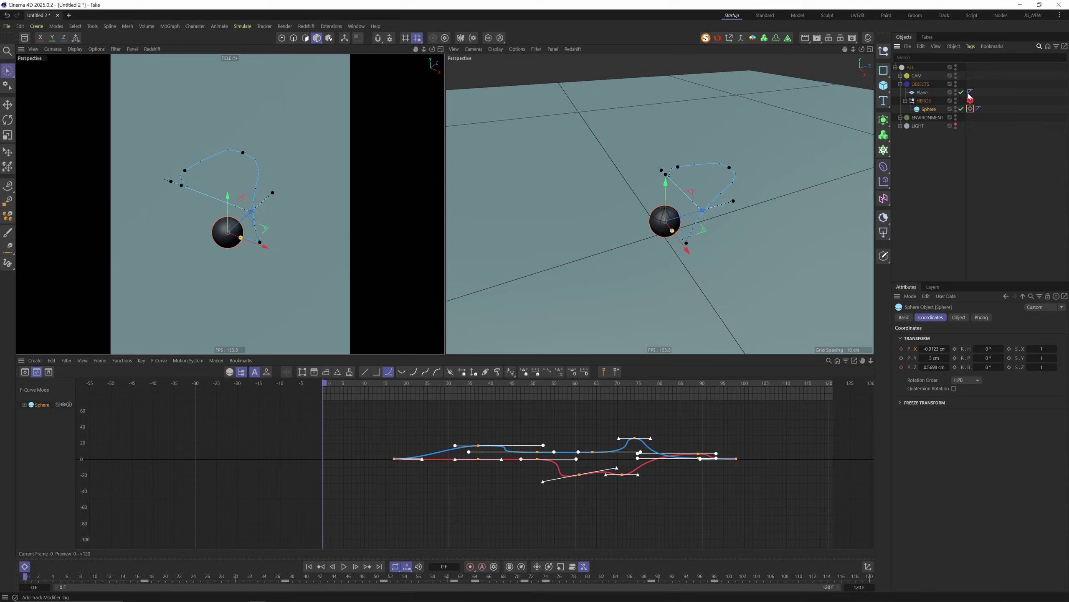
# Set the Track Modifier noise strength to 15 and speed to 15%.
pyautogui.click(970, 108)
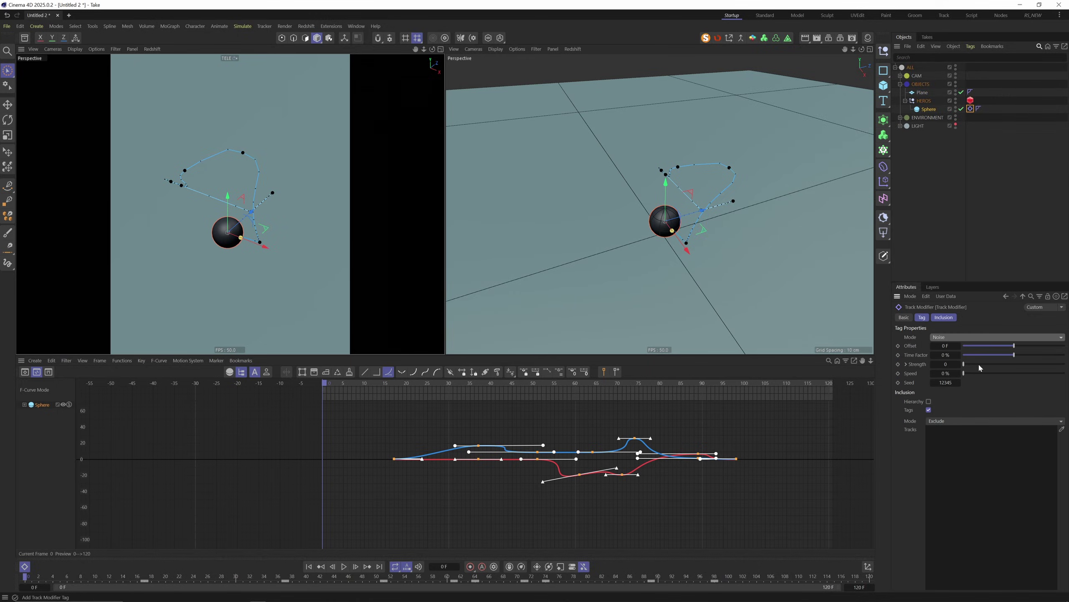
pyautogui.click(952, 365)
pyautogui.write('20')
pyautogui.press('Tab')
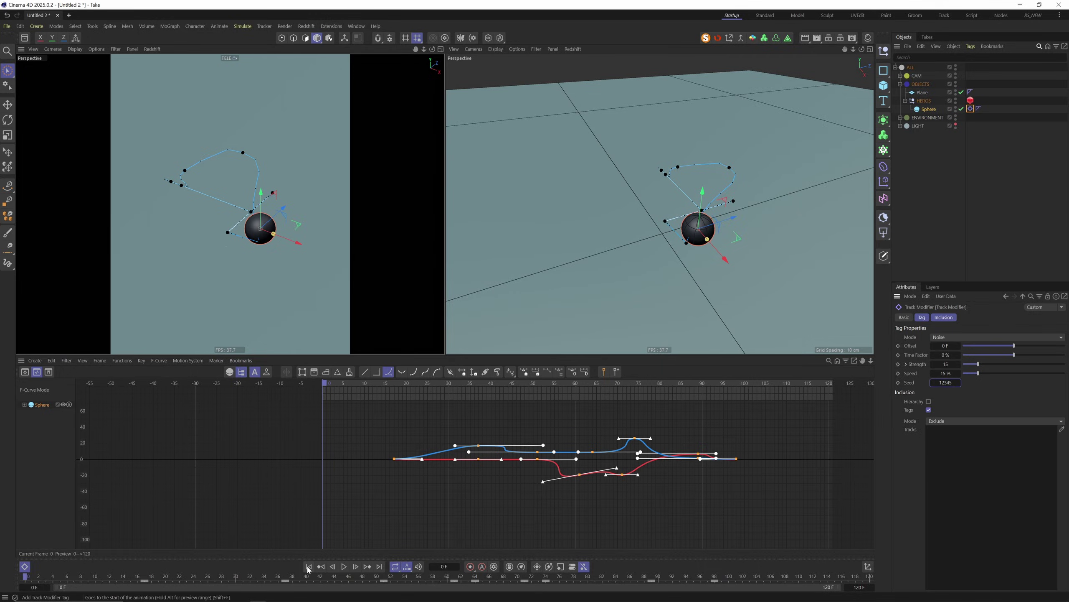
# Preview the wiggle, then move the sphere's keys later to end near frame 118.
pyautogui.press('F8')
pyautogui.moveTo(379, 406); pyautogui.dragTo(750, 530)
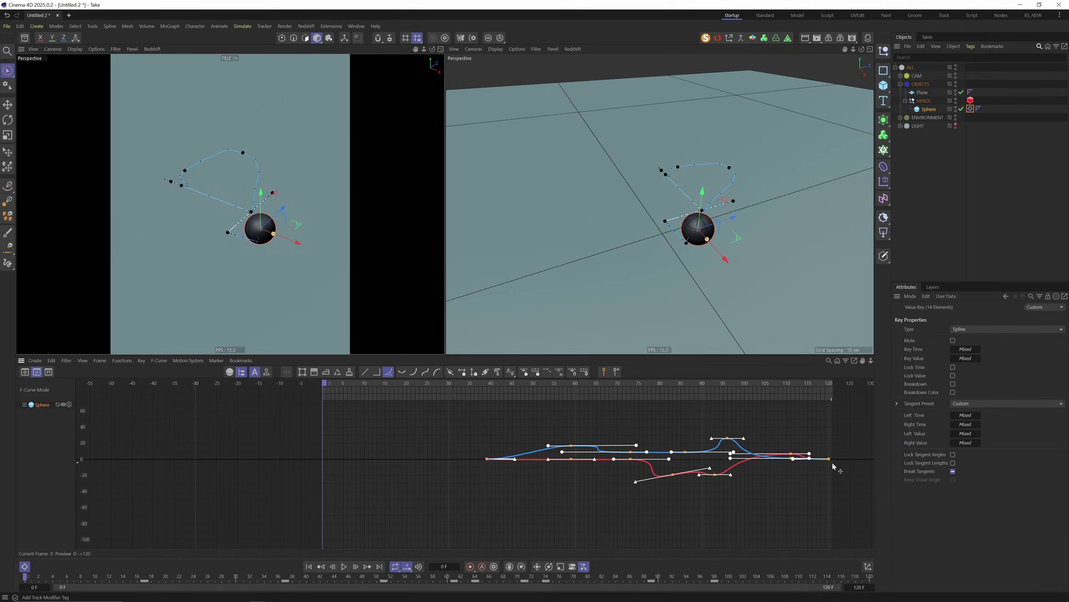
pyautogui.moveTo(744, 457); pyautogui.dragTo(832, 461)
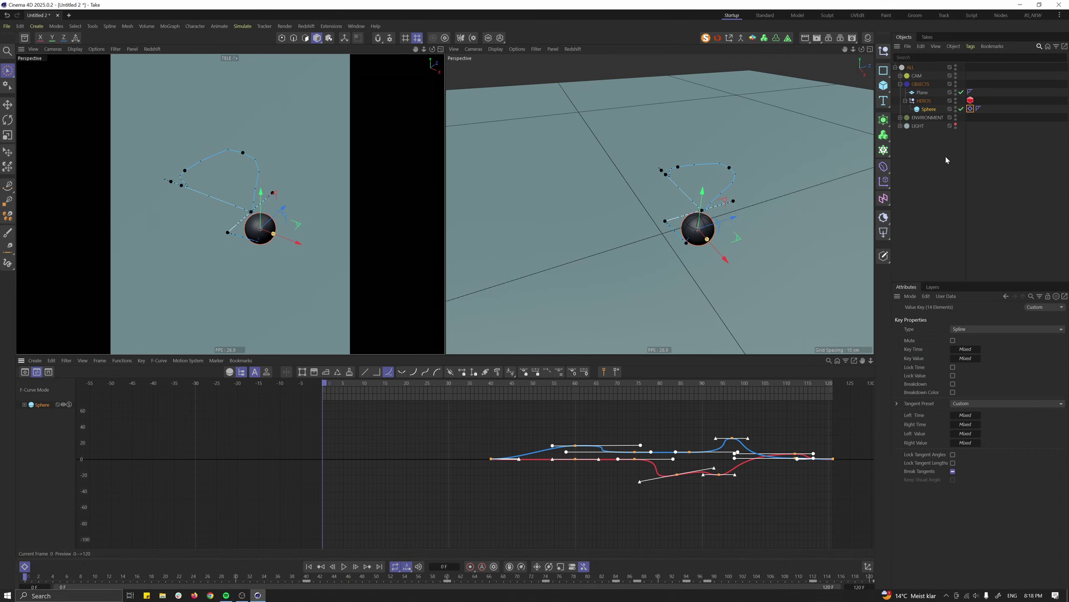
# Try a stronger noise of strength 50 and speed 50%, and preview it.
pyautogui.click(968, 123)
pyautogui.click(970, 109)
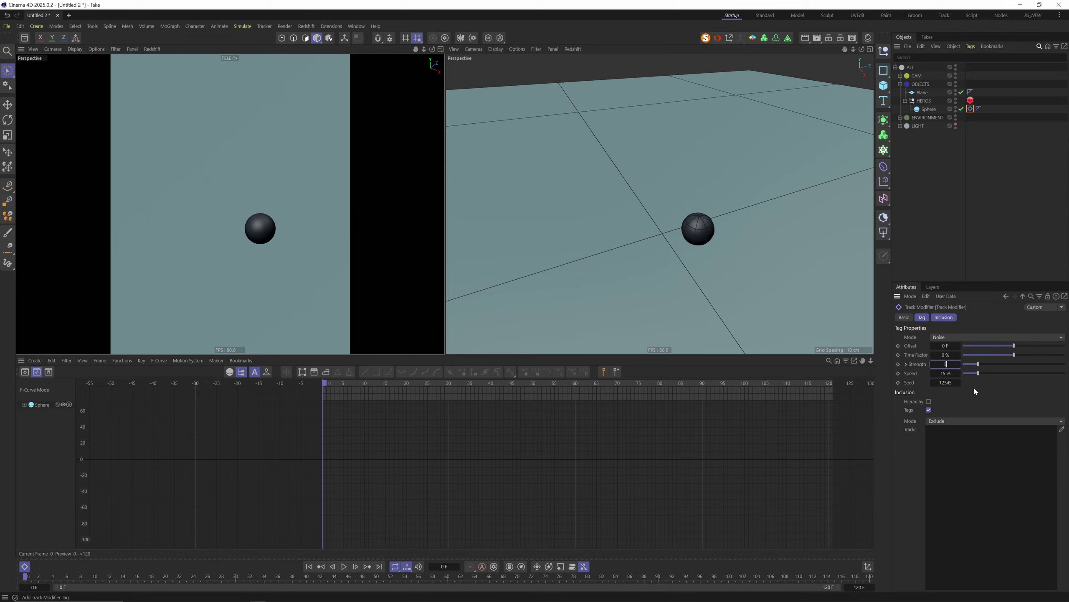
pyautogui.click(957, 374)
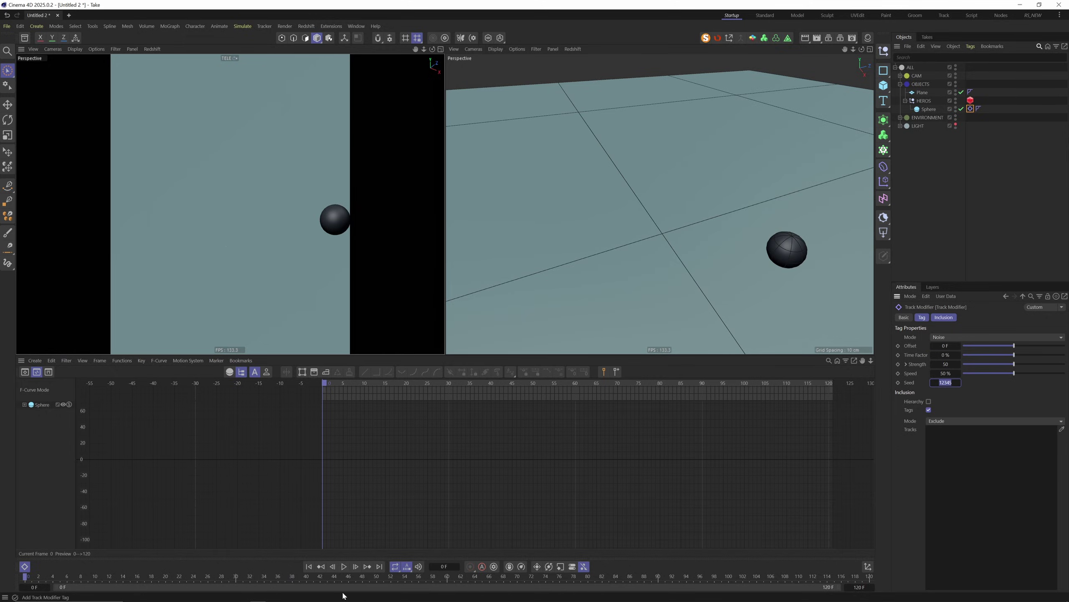
pyautogui.press('Return')
pyautogui.click(344, 567)
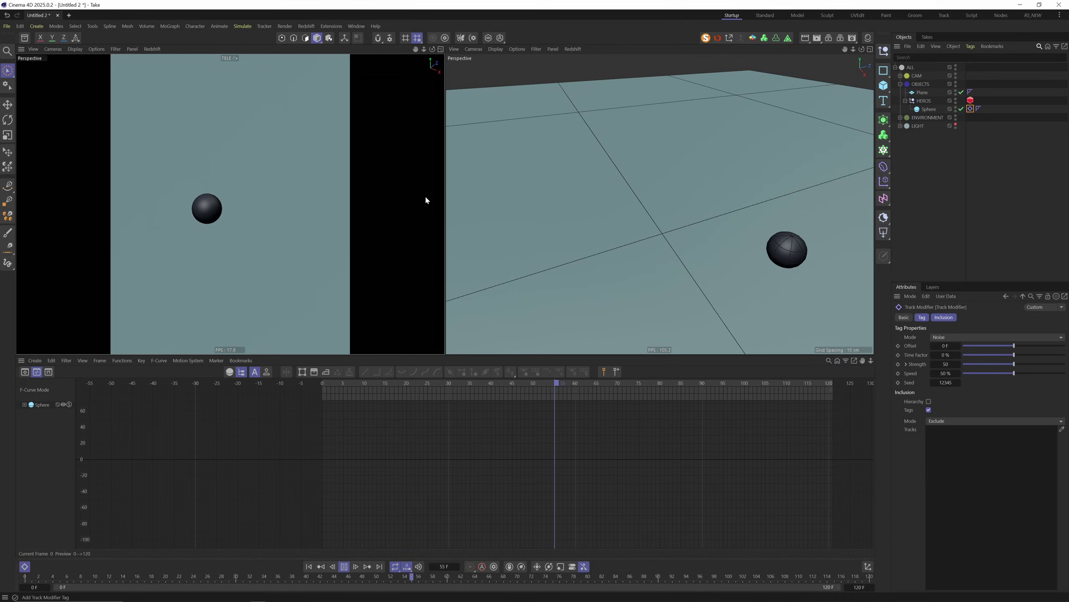
pyautogui.click(343, 567)
pyautogui.click(308, 567)
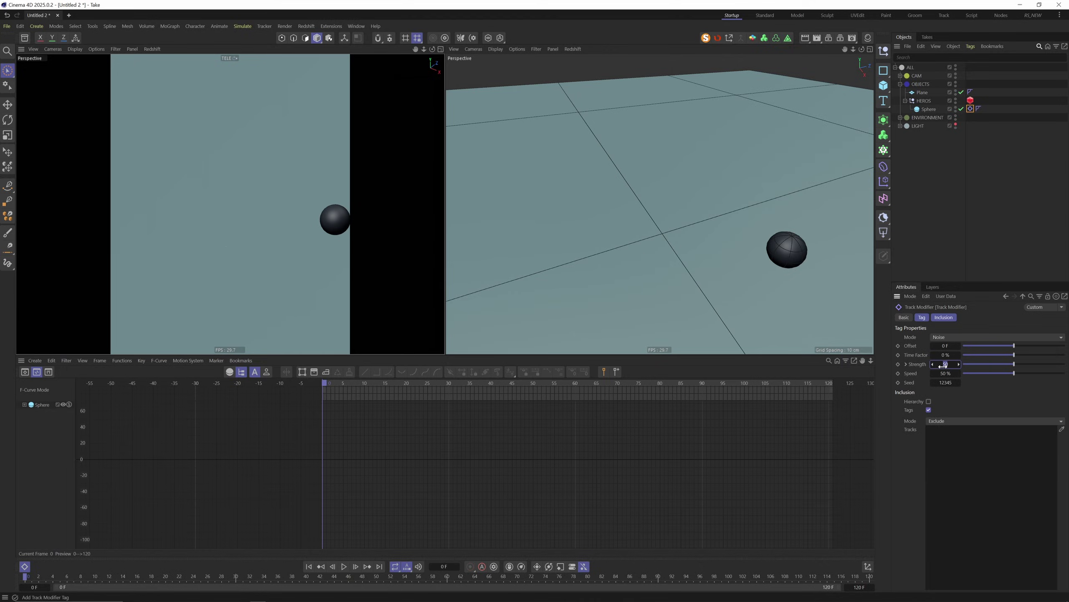
# Lower the noise to strength 5 and speed 70%, and play back the subtle wiggle.
pyautogui.press('Return')
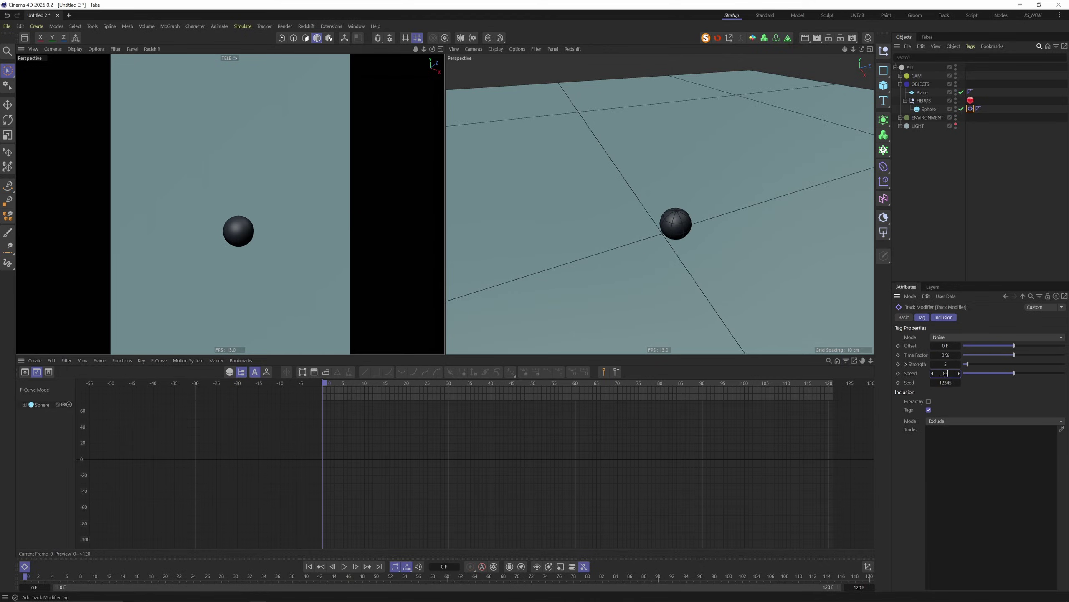
pyautogui.press('Tab')
pyautogui.click(341, 566)
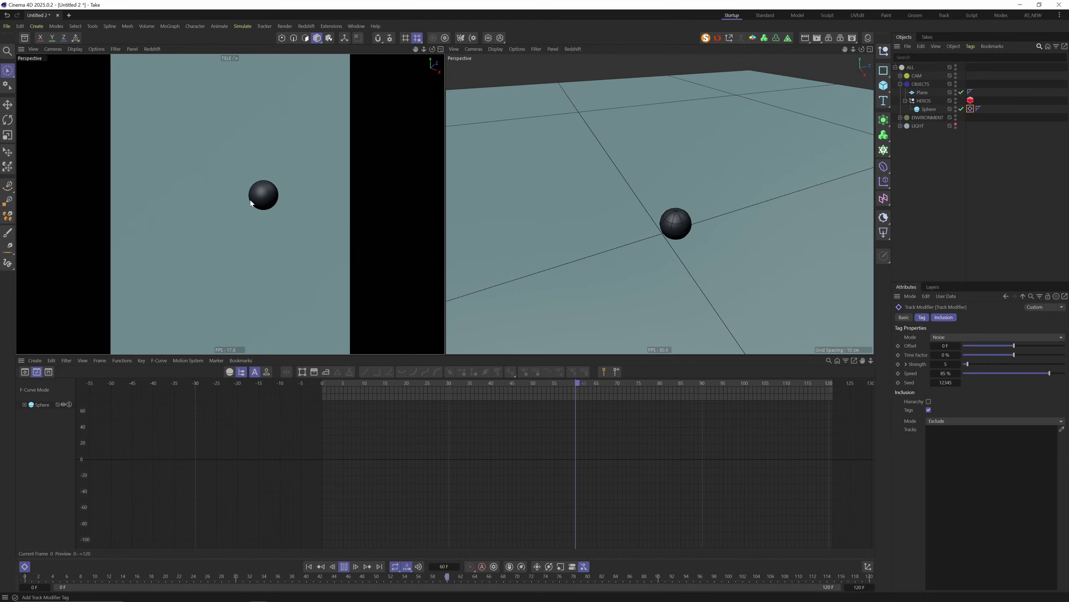
pyautogui.click(345, 568)
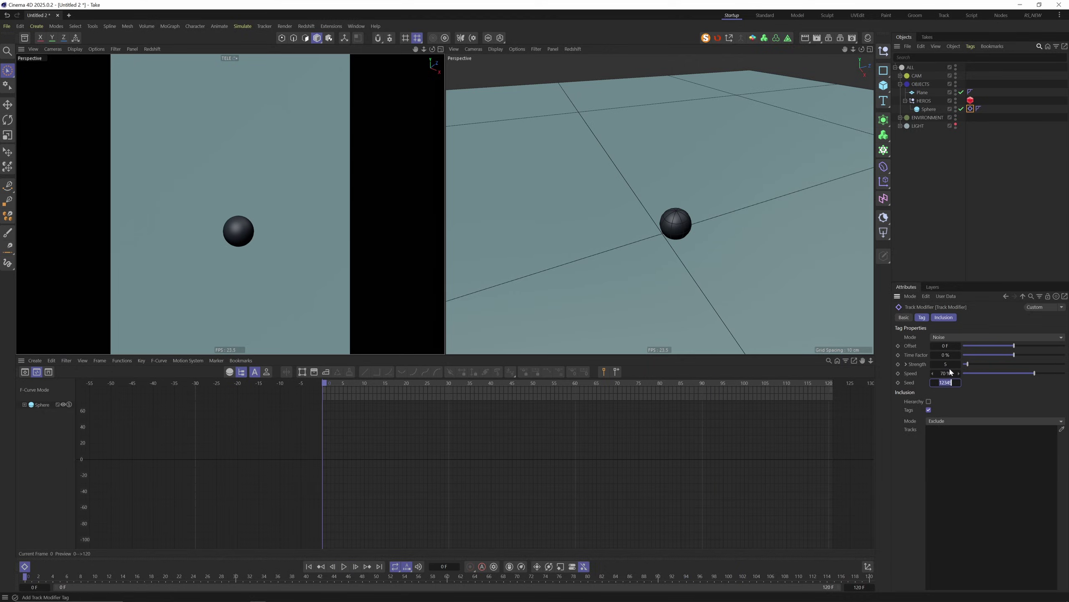
pyautogui.click(344, 565)
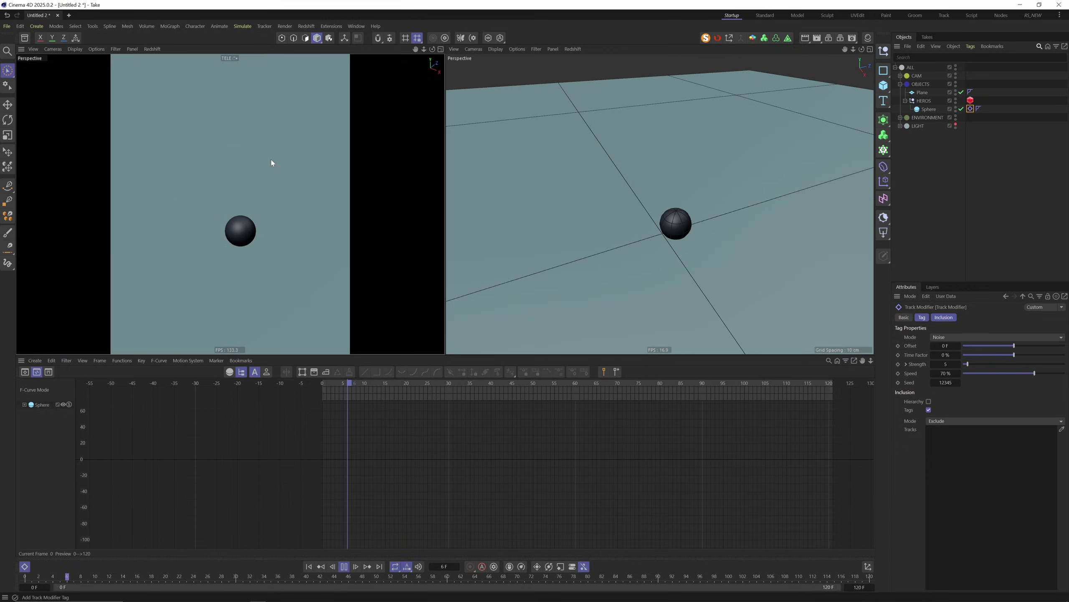